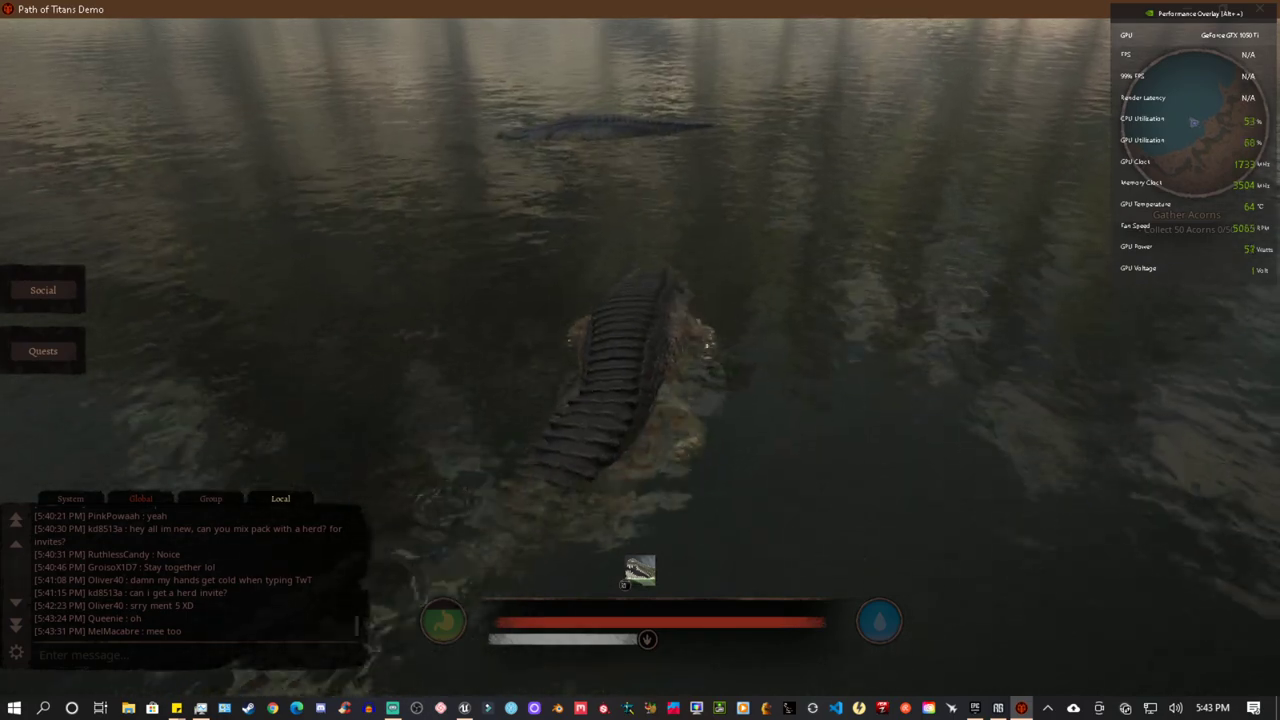
Step: Swim the crocodile toward the other swimmer, diving briefly and resurfacing
key(w)
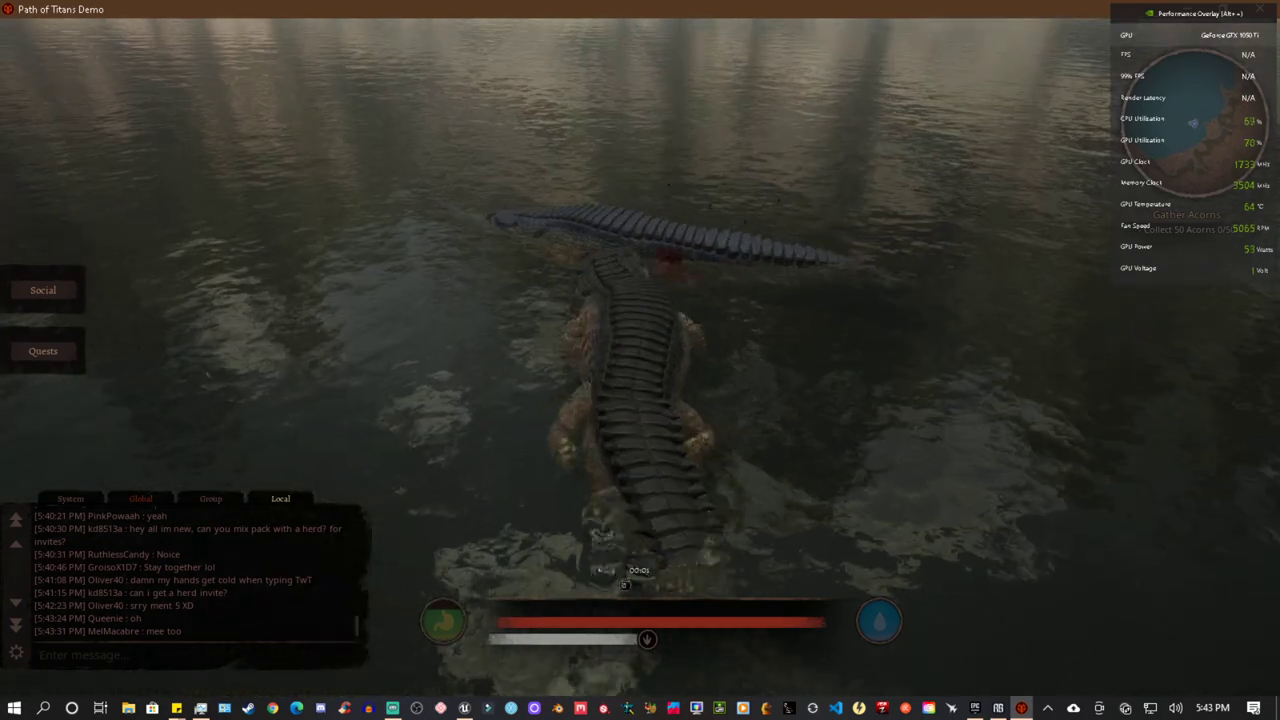
key(w)
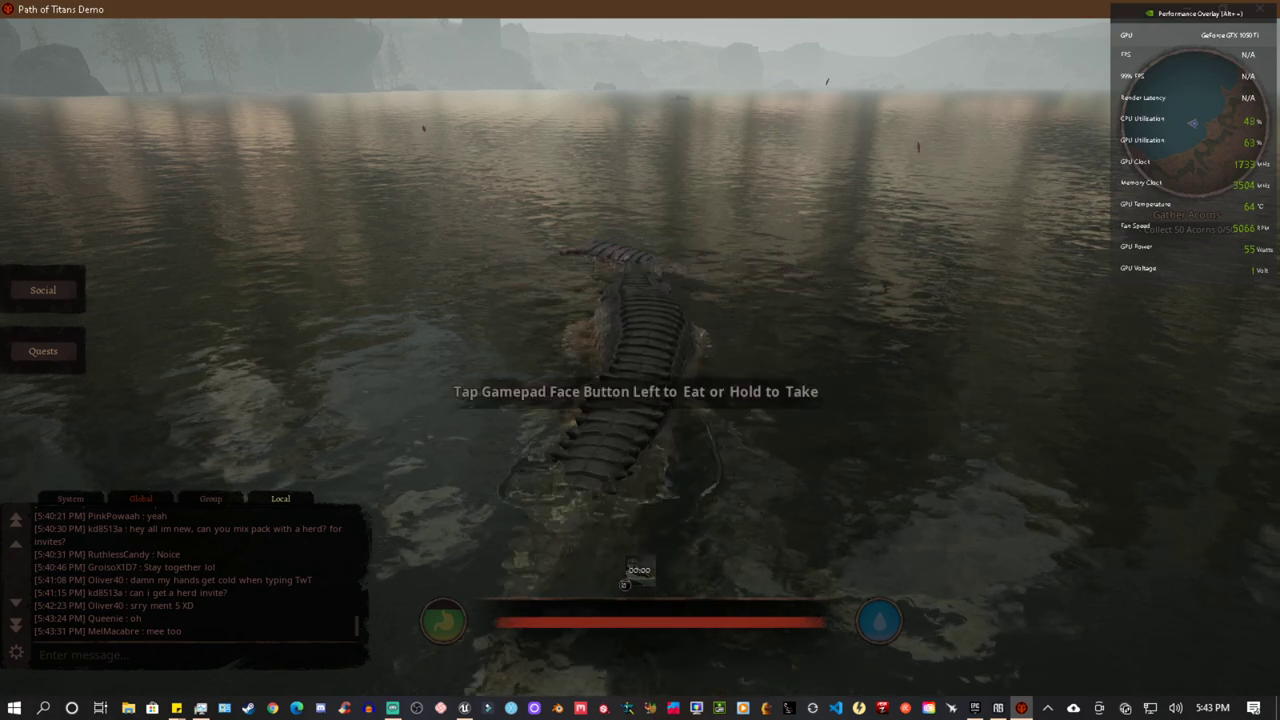
key(c)
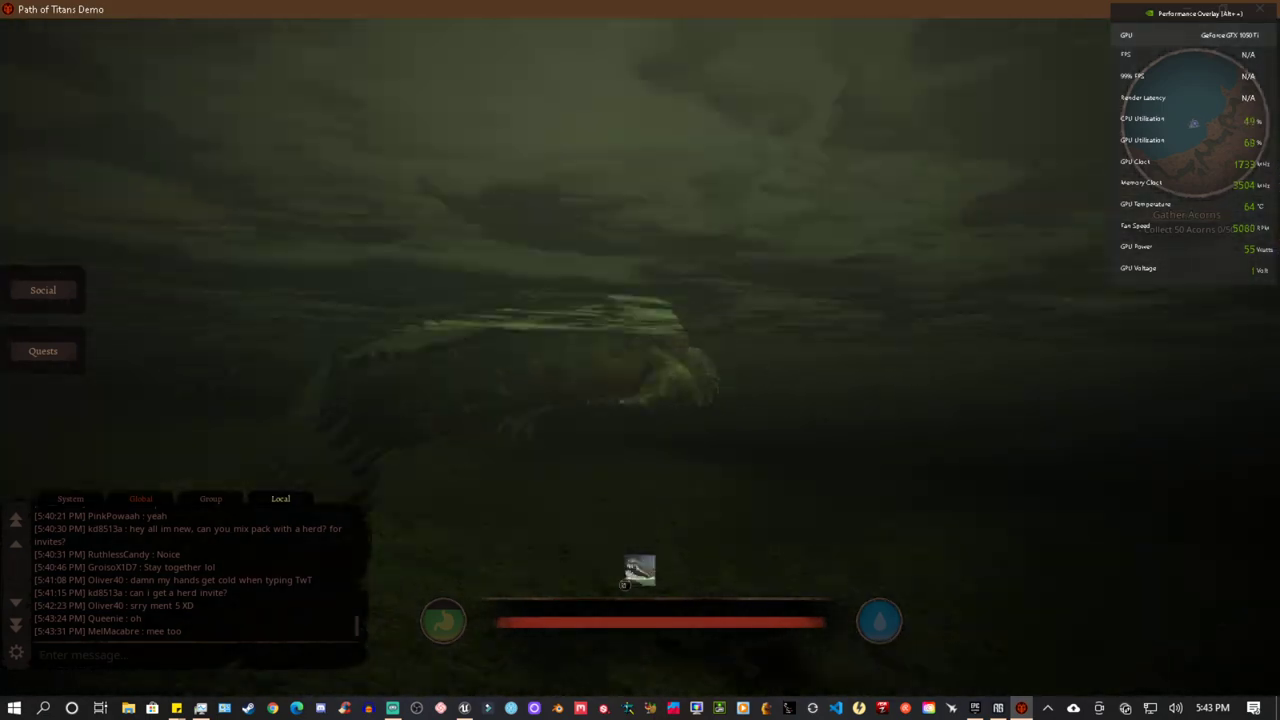
key(space)
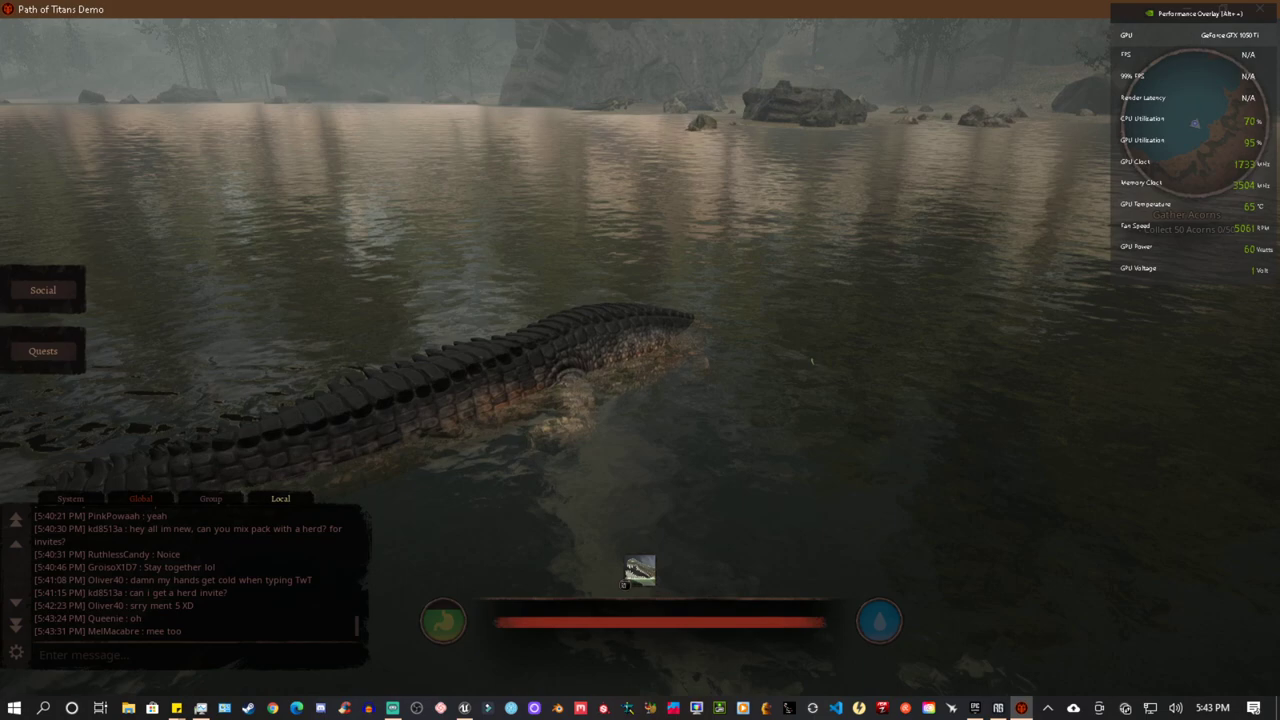
Step: Turn, dive, and resurface facing the far shore, then swim toward its rocks
key(d)
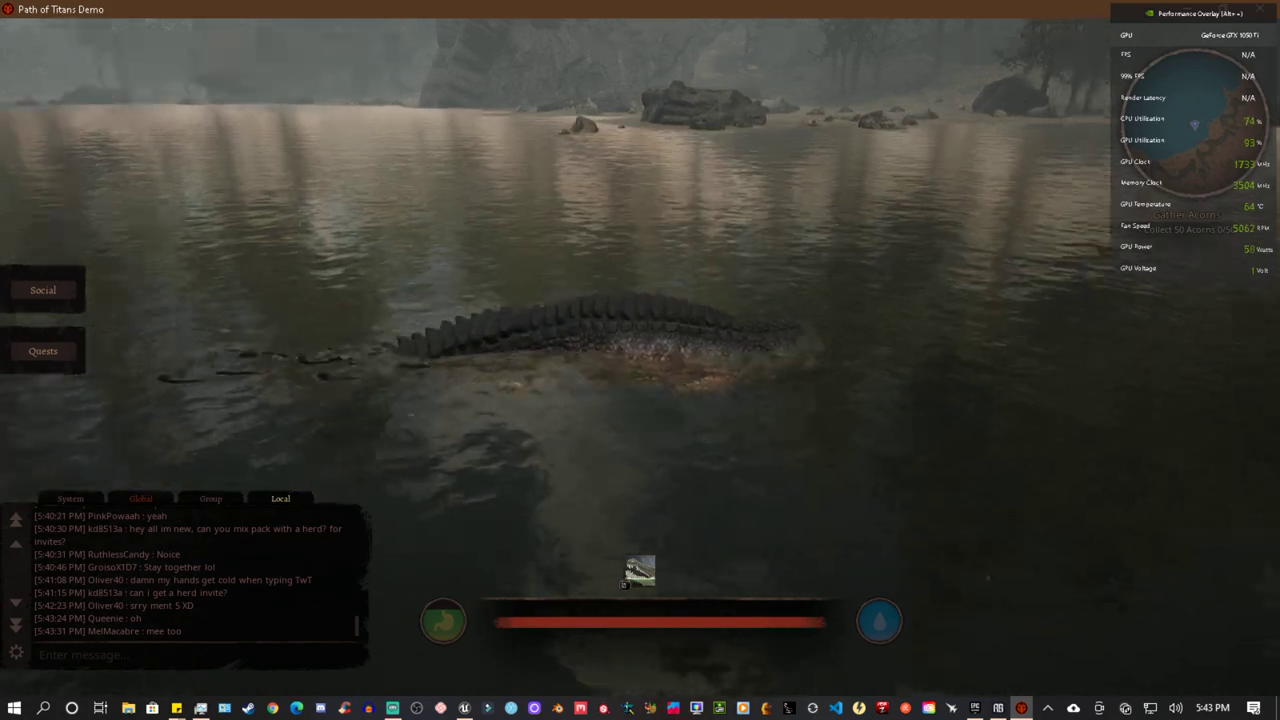
key(c)
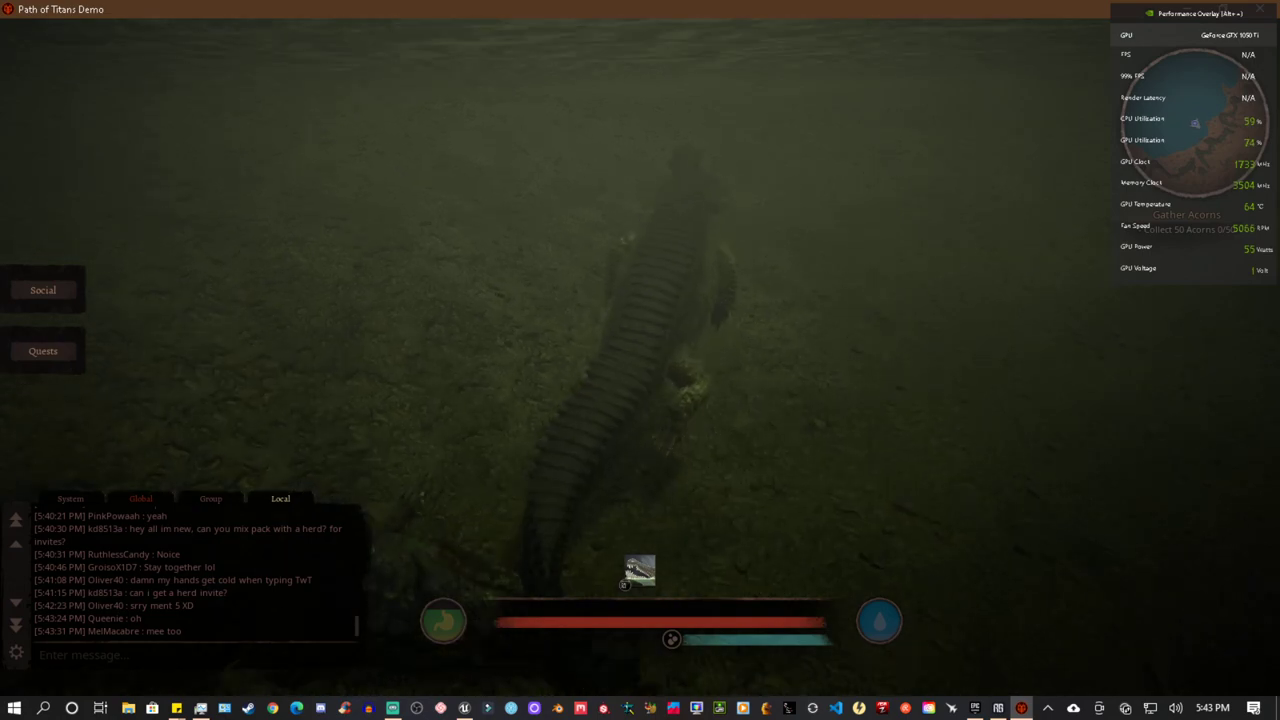
key(space)
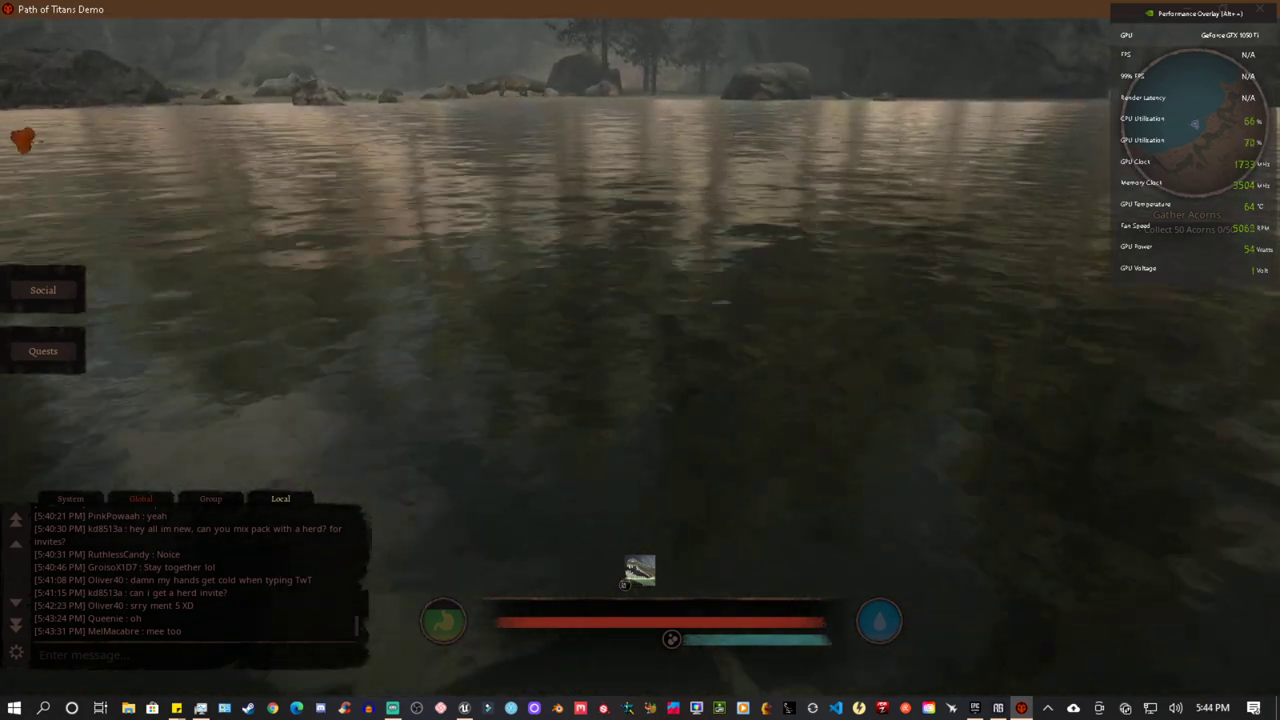
key(w)
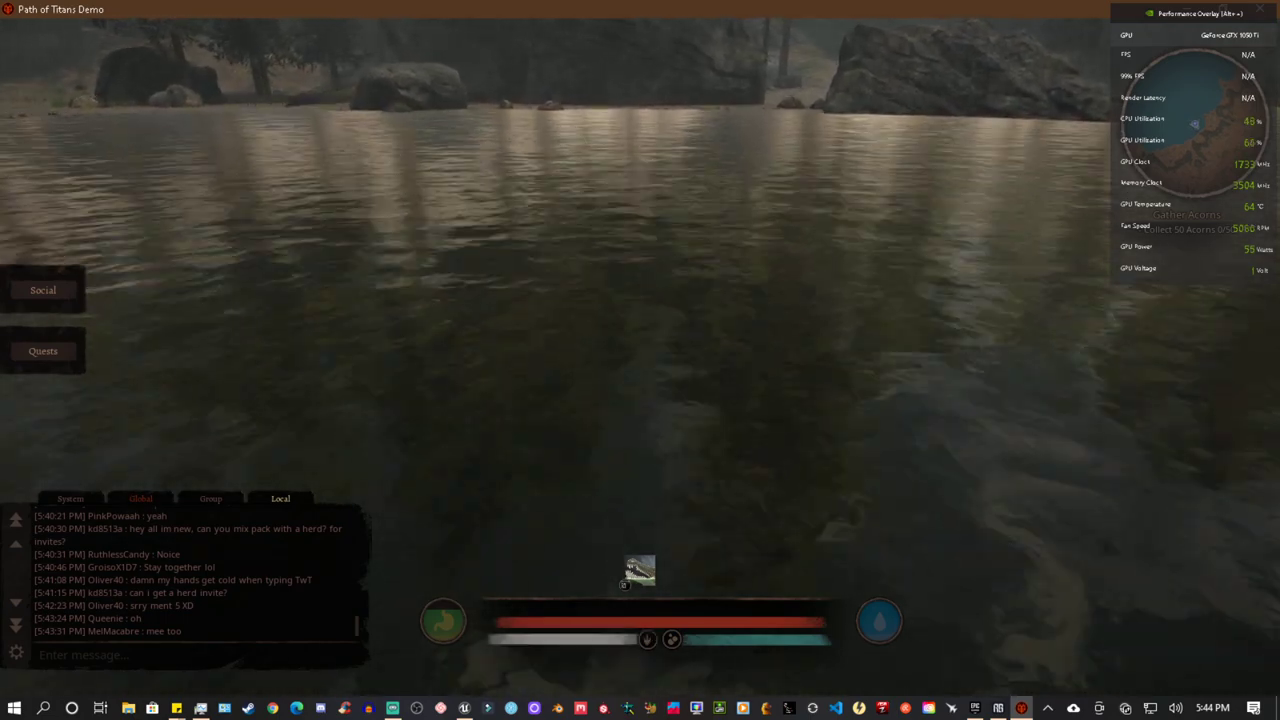
key(w)
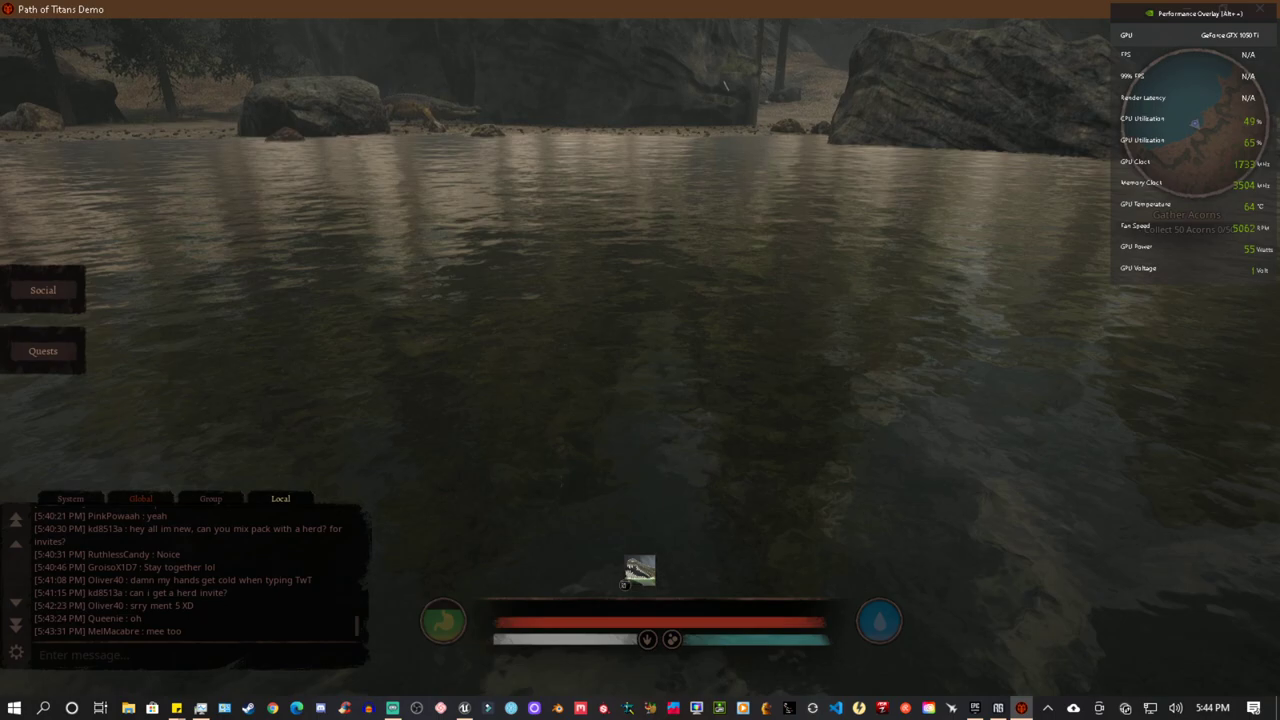
Step: Surface at the bank and climb the crocodile onto the rocky shore
key(w)
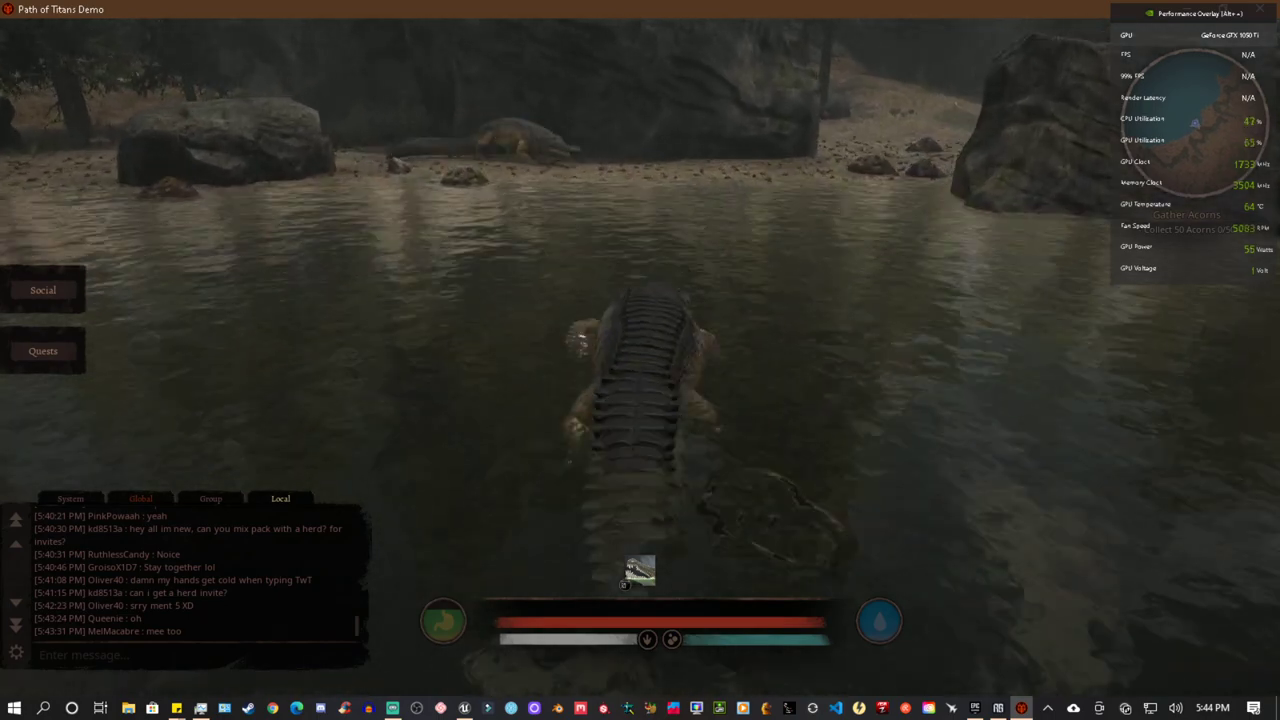
key(w)
key(a)
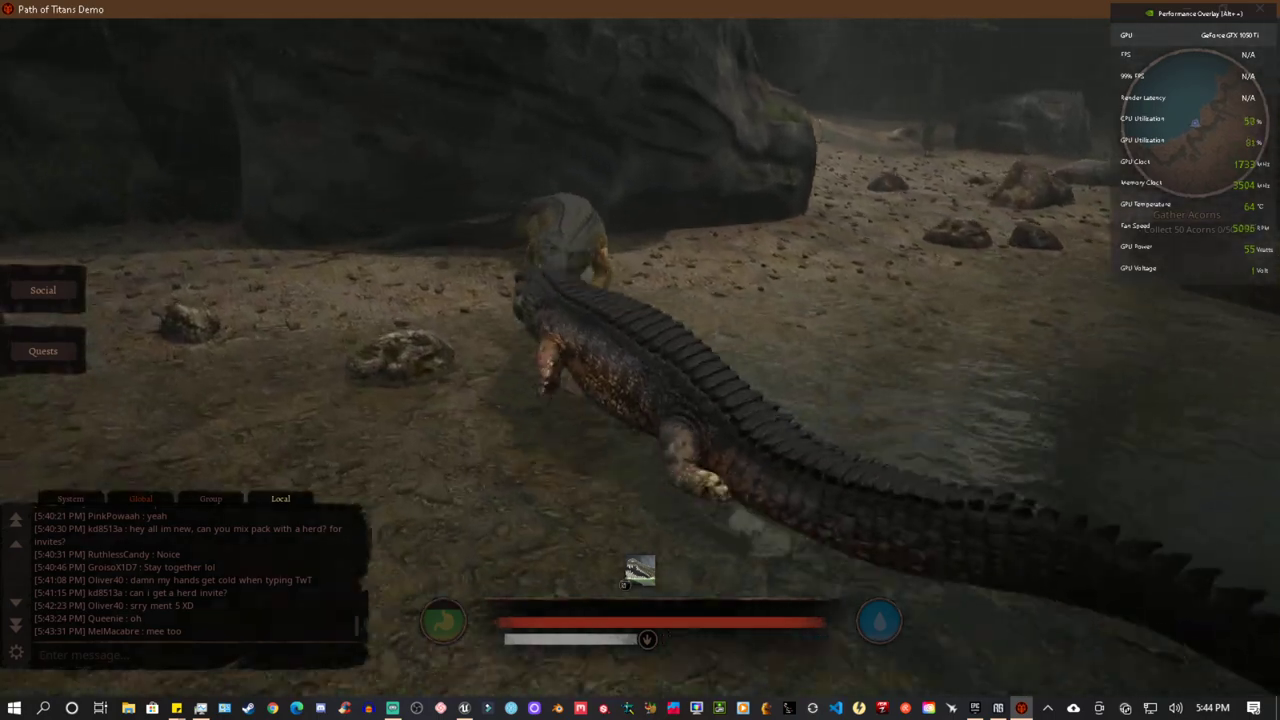
Step: Turn back to the water's edge and swim underwater into the river
key(s)
key(w)
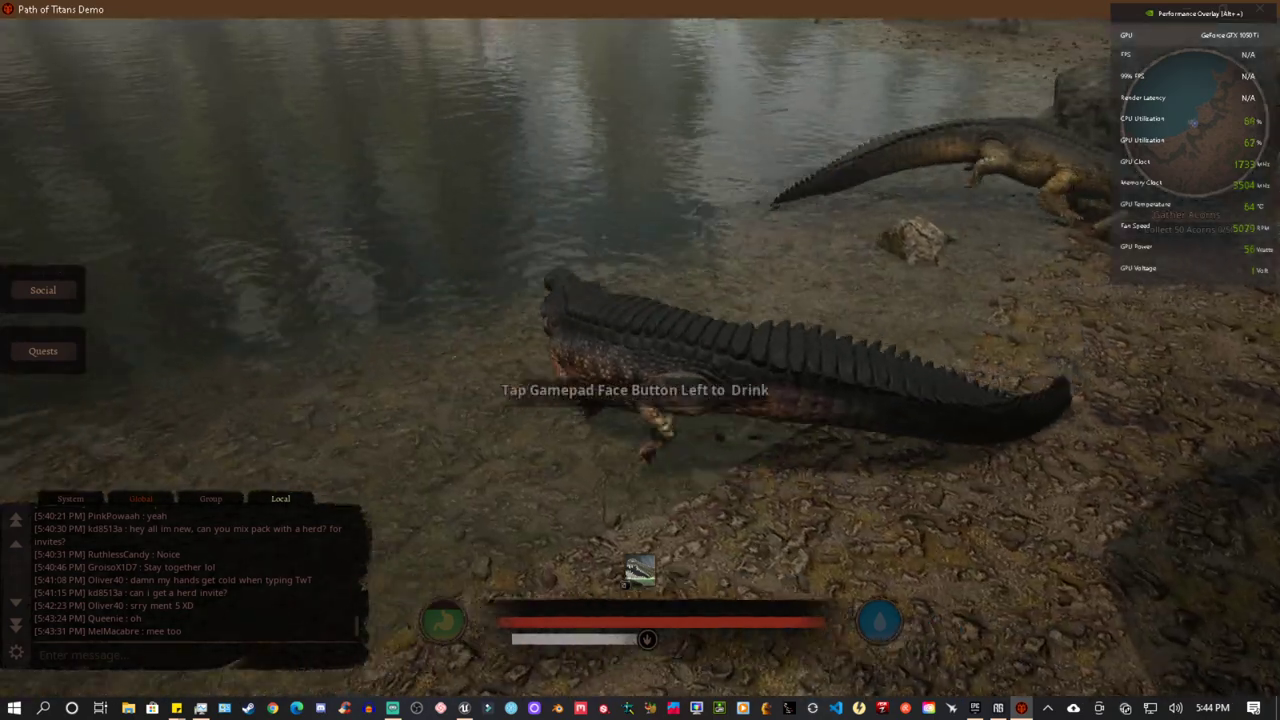
key(w)
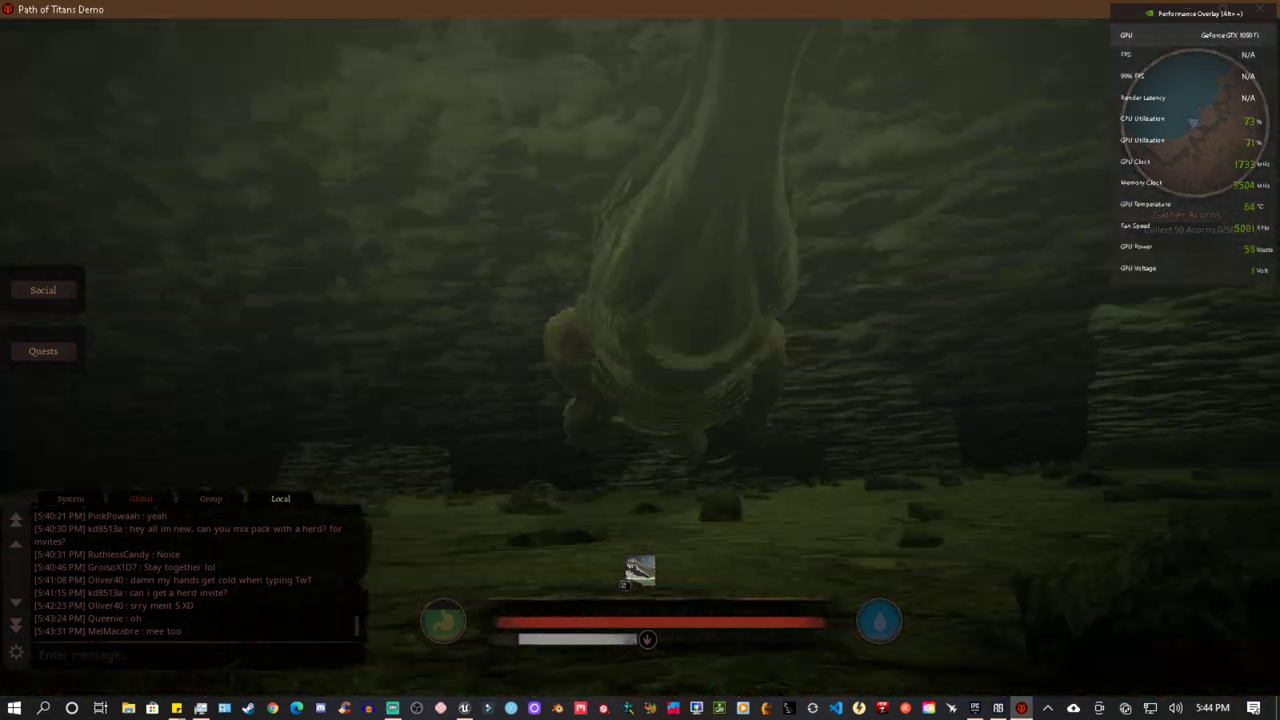
key(w)
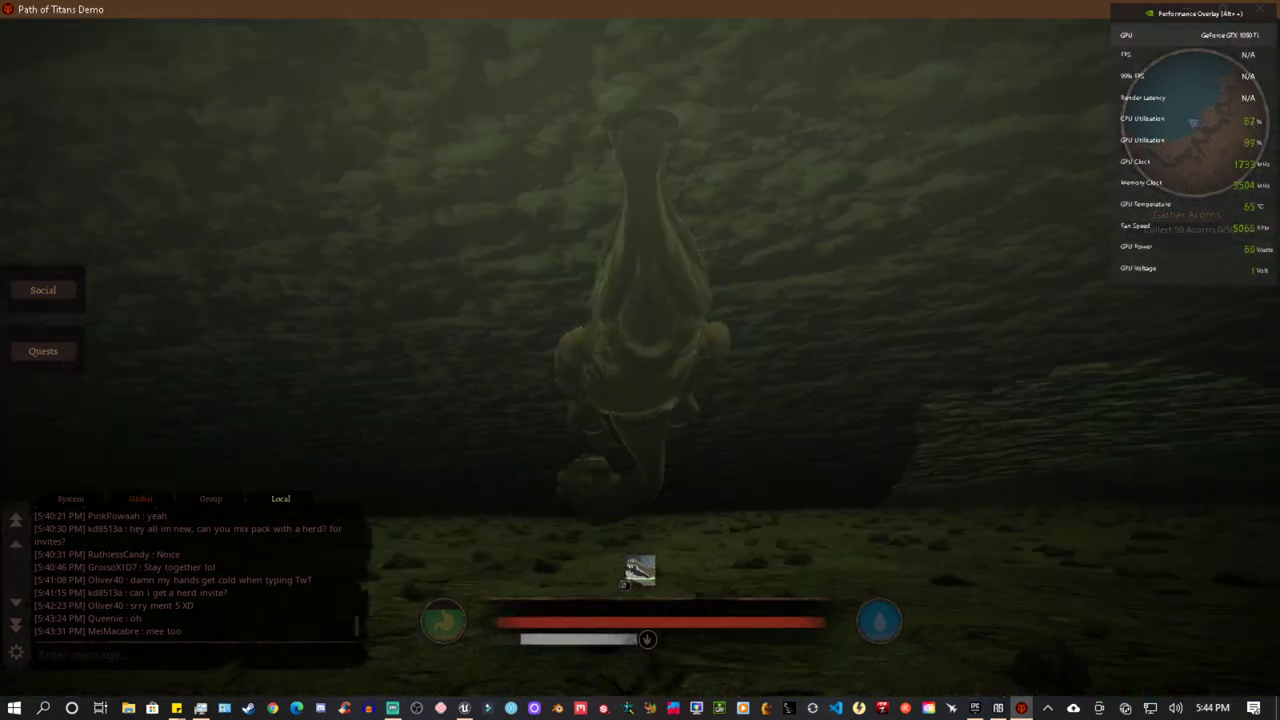
Step: Turn underwater, surface, then dive through the weeds into open water
key(d)
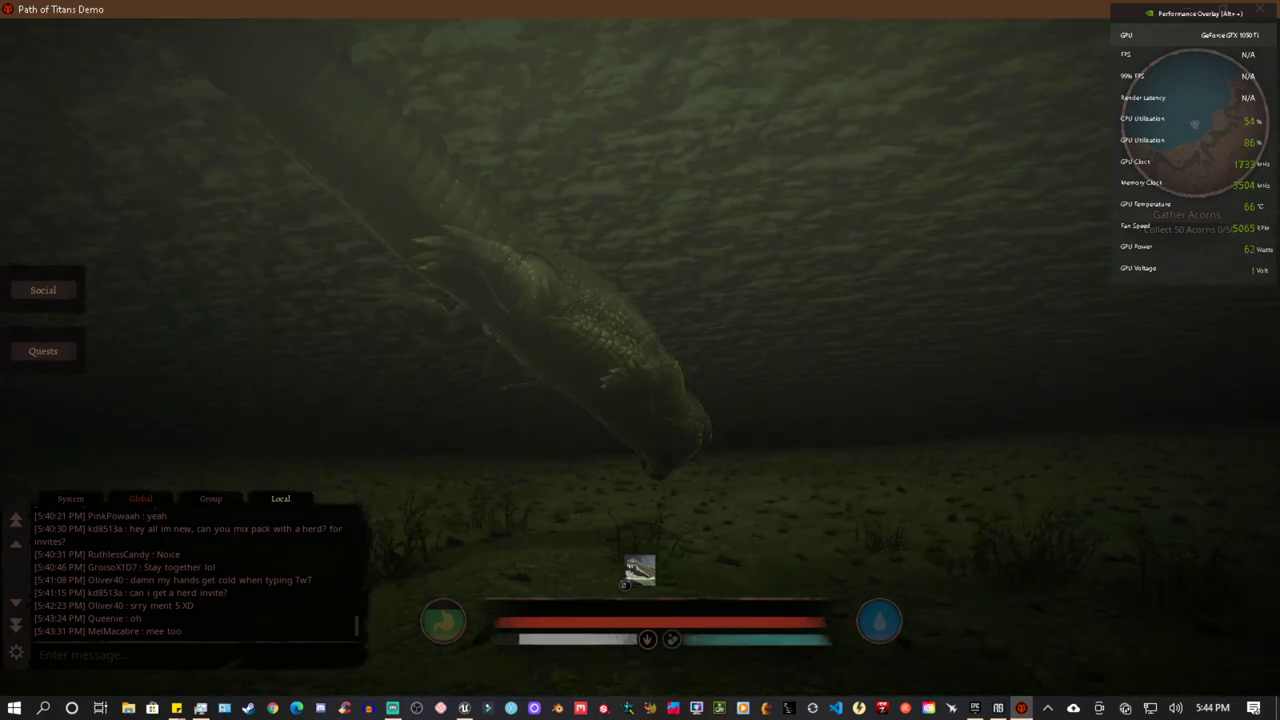
key(s)
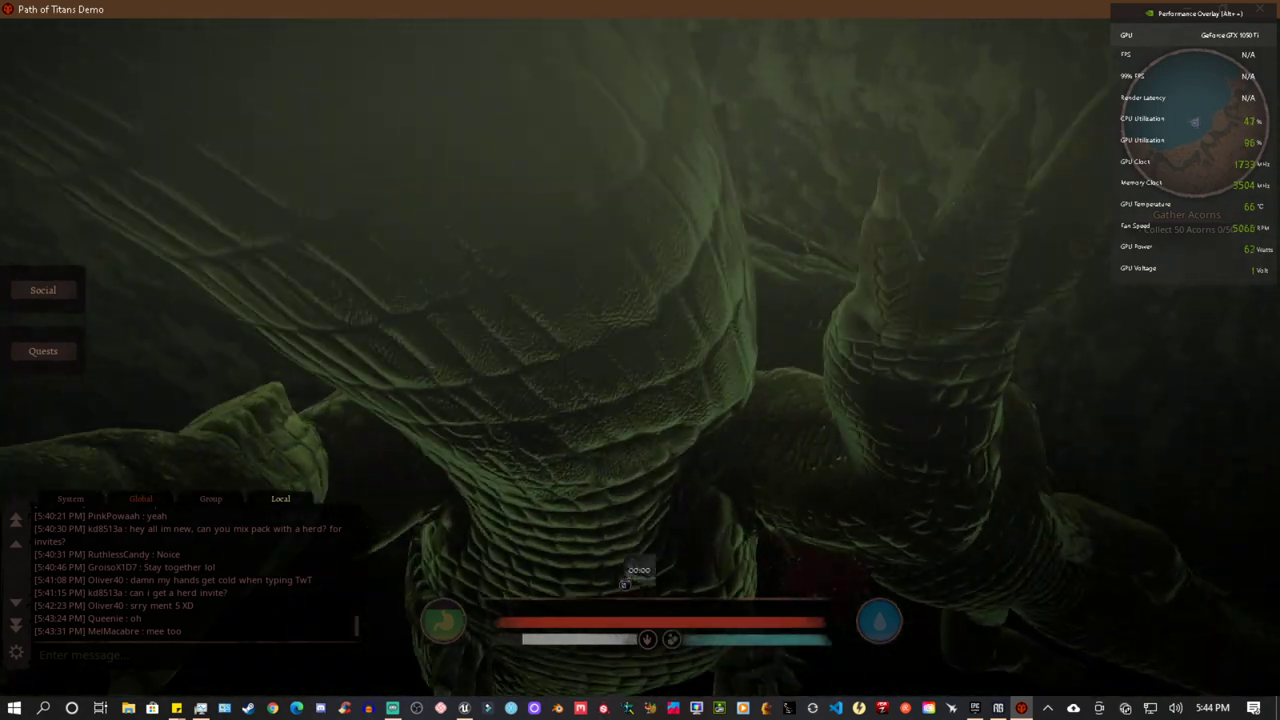
key(w)
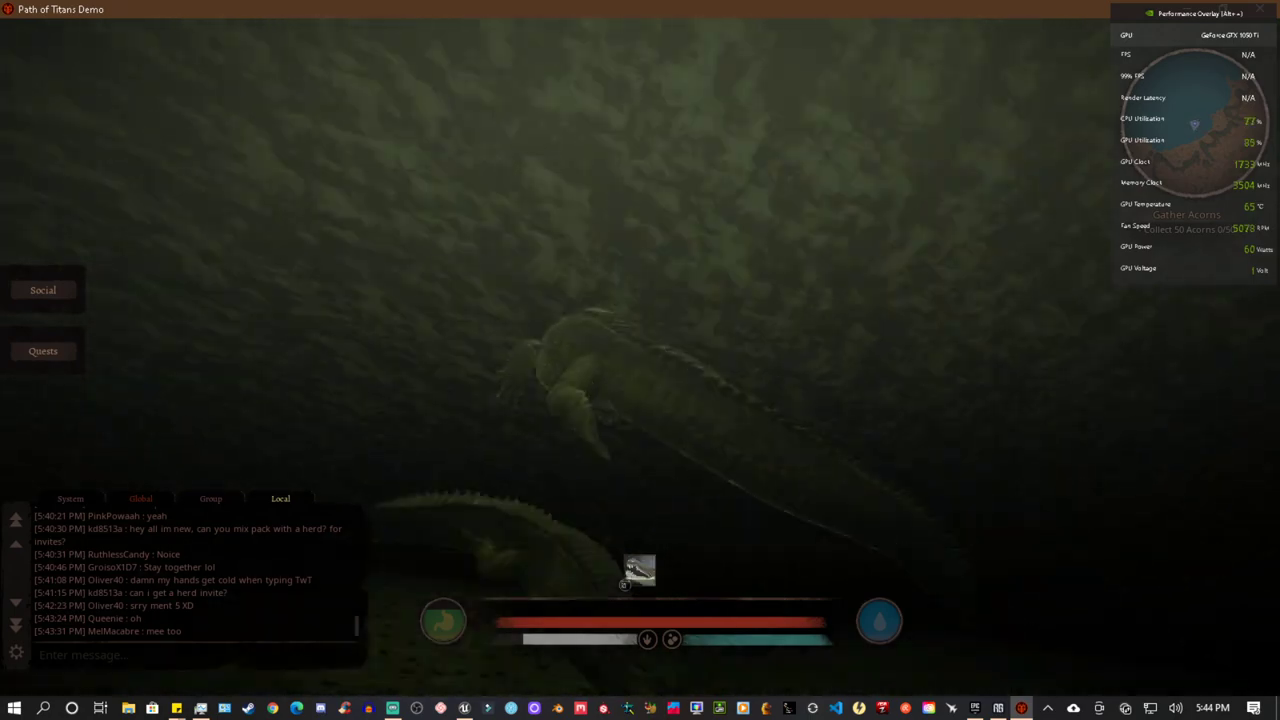
key(space)
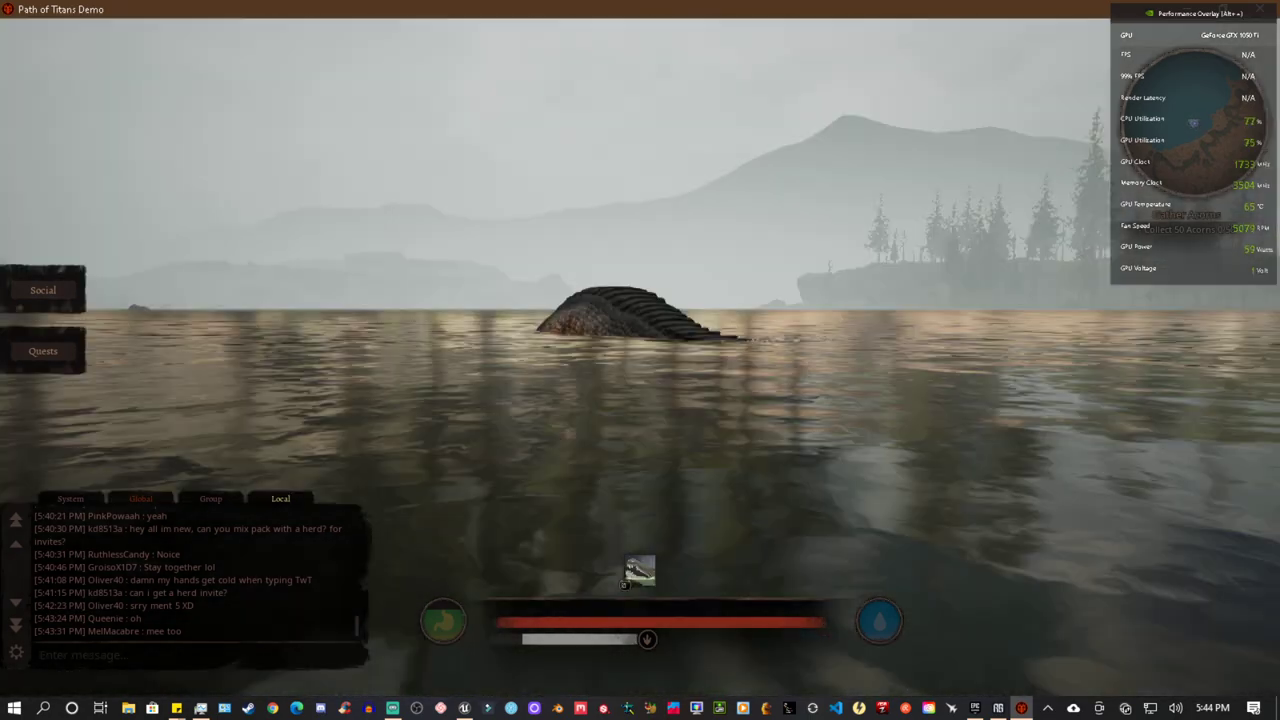
key(c)
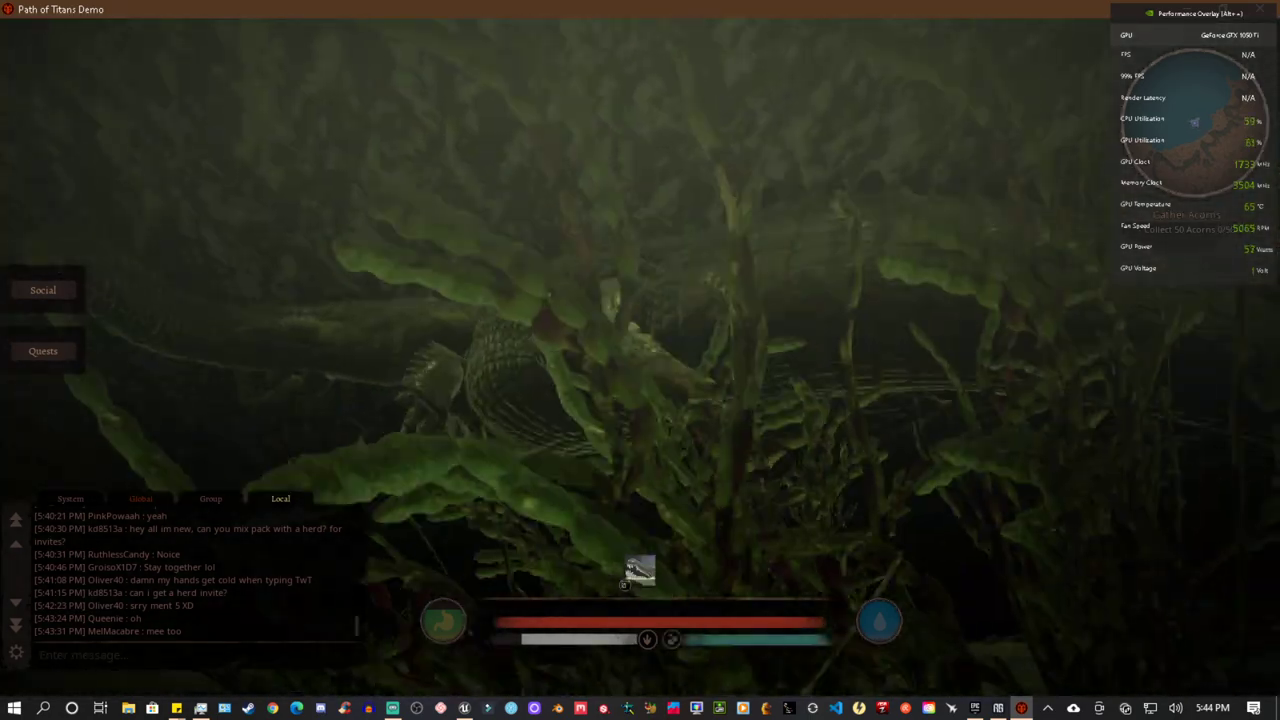
key(w)
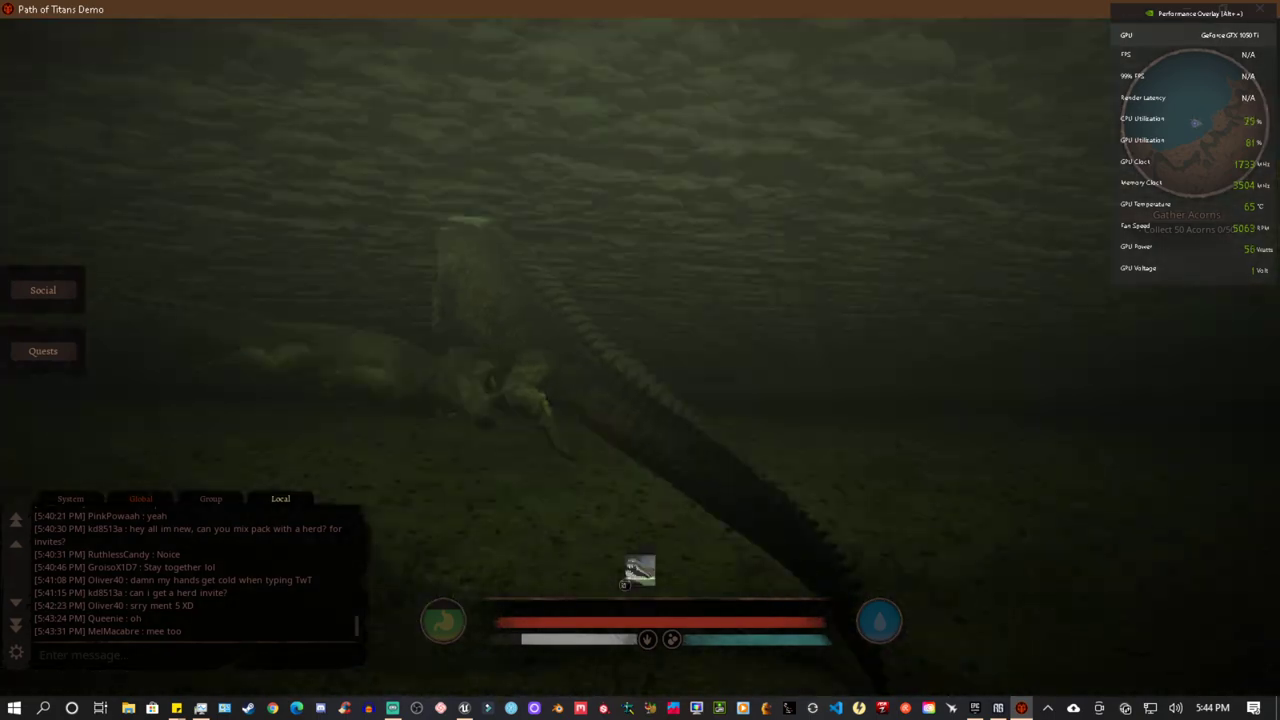
Step: Keep alternating between surfacing and diving across the lake, ending submerged
key(space)
key(c)
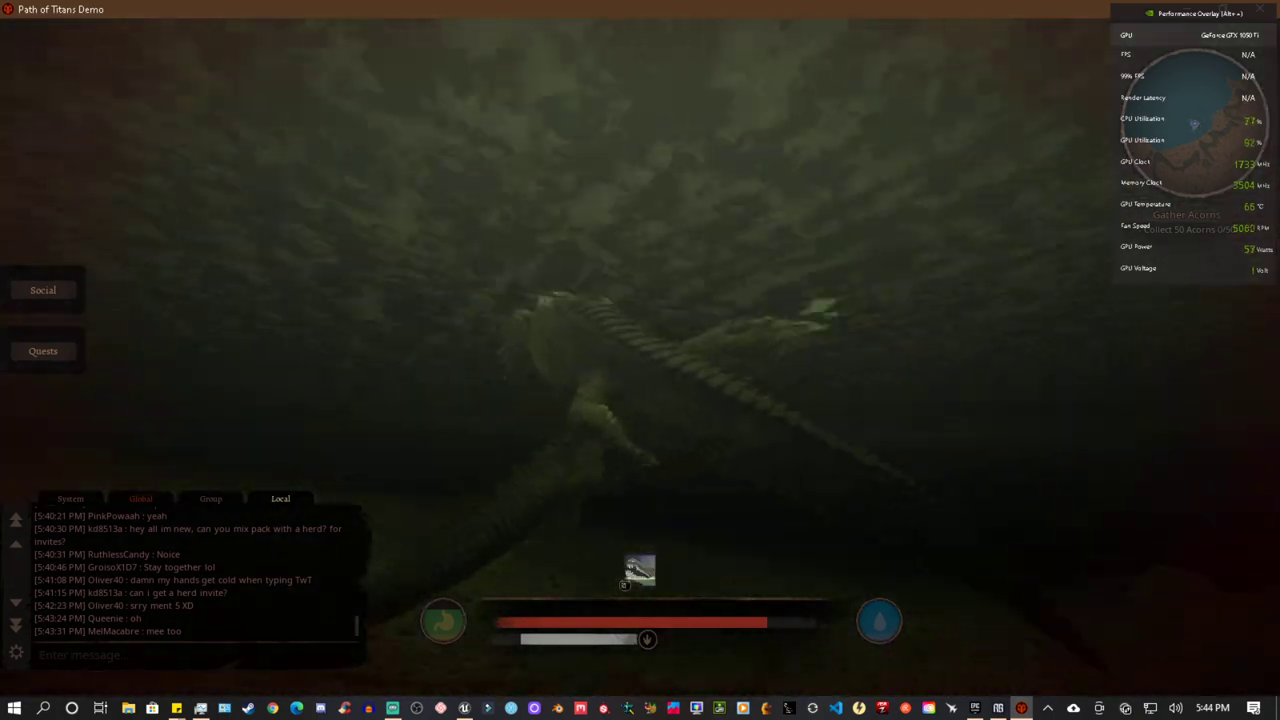
key(space)
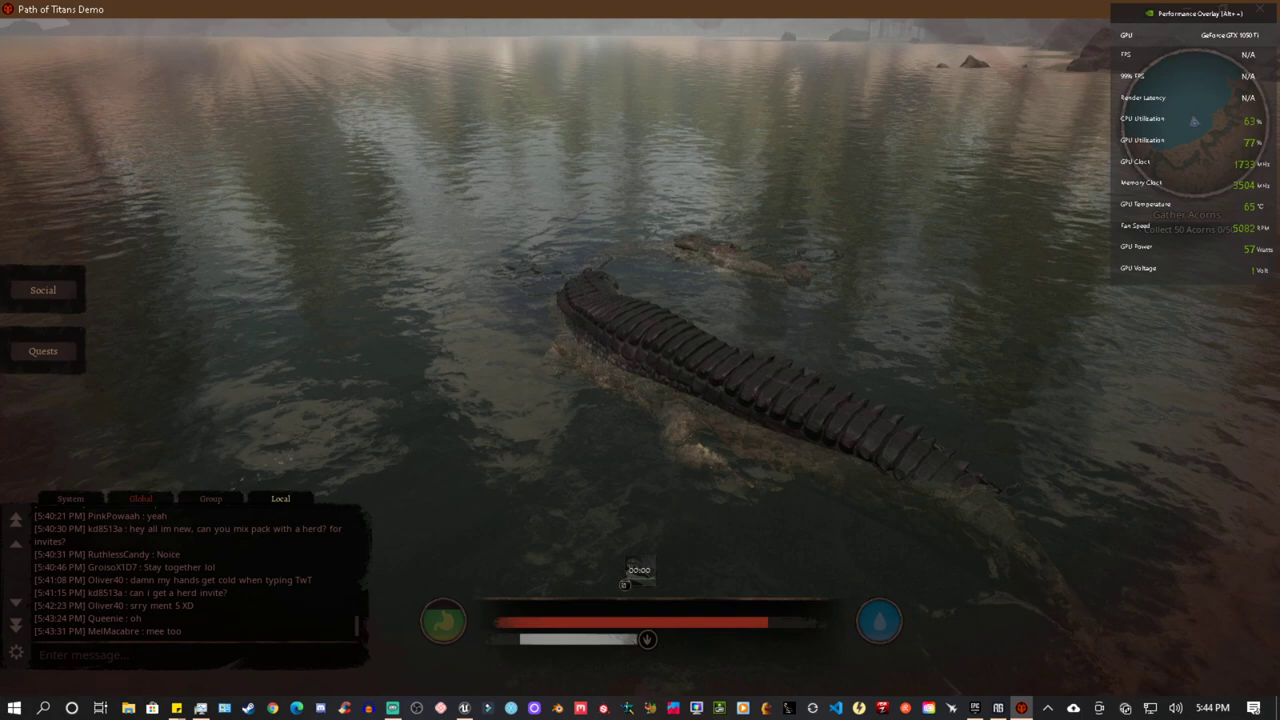
key(c)
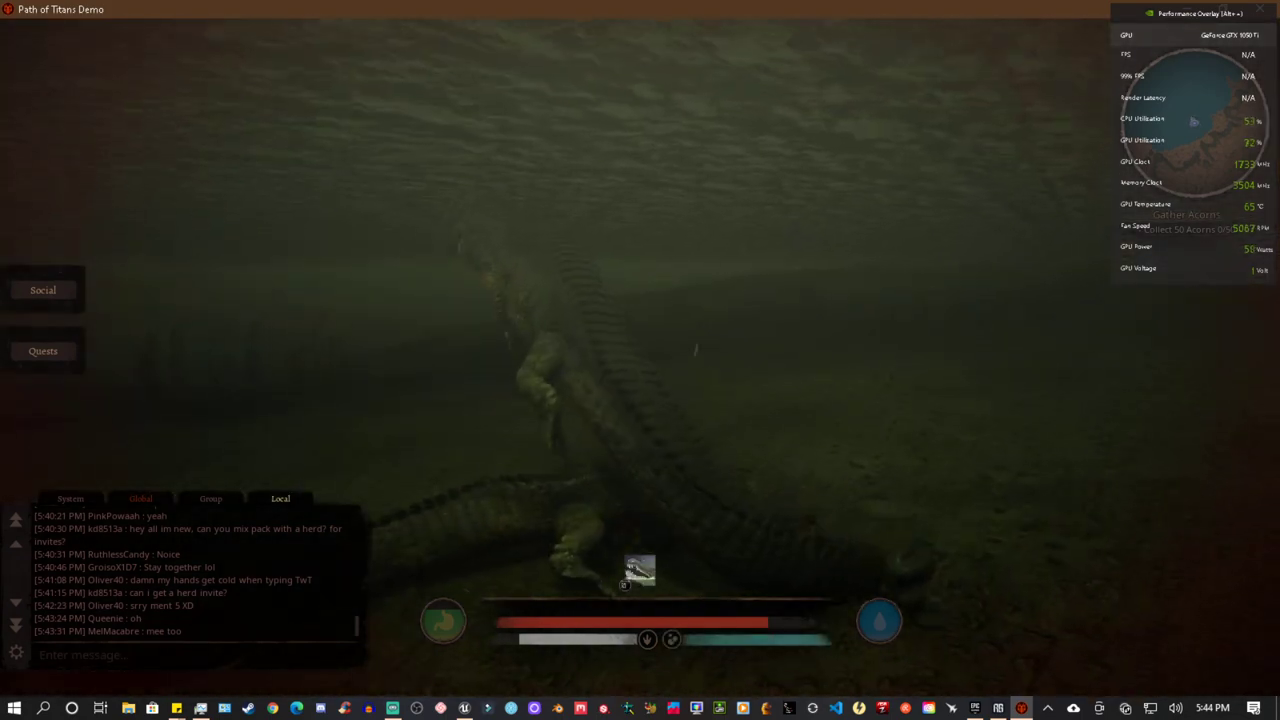
key(space)
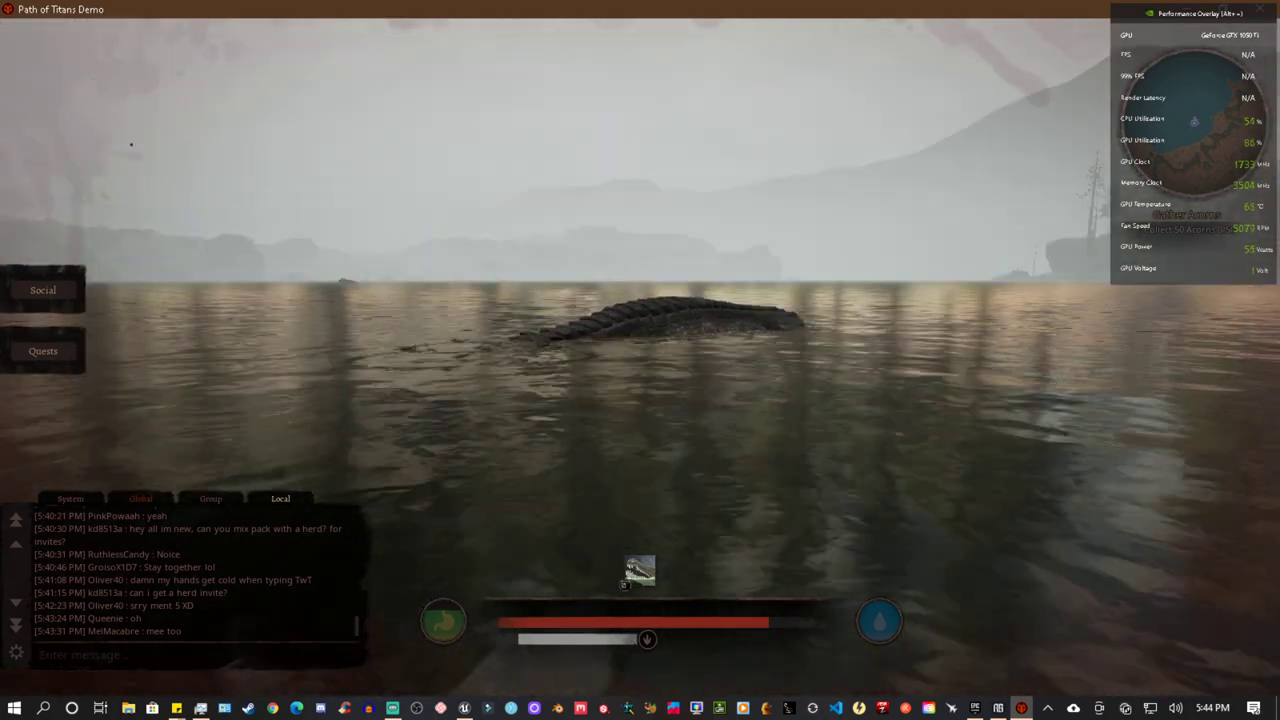
key(c)
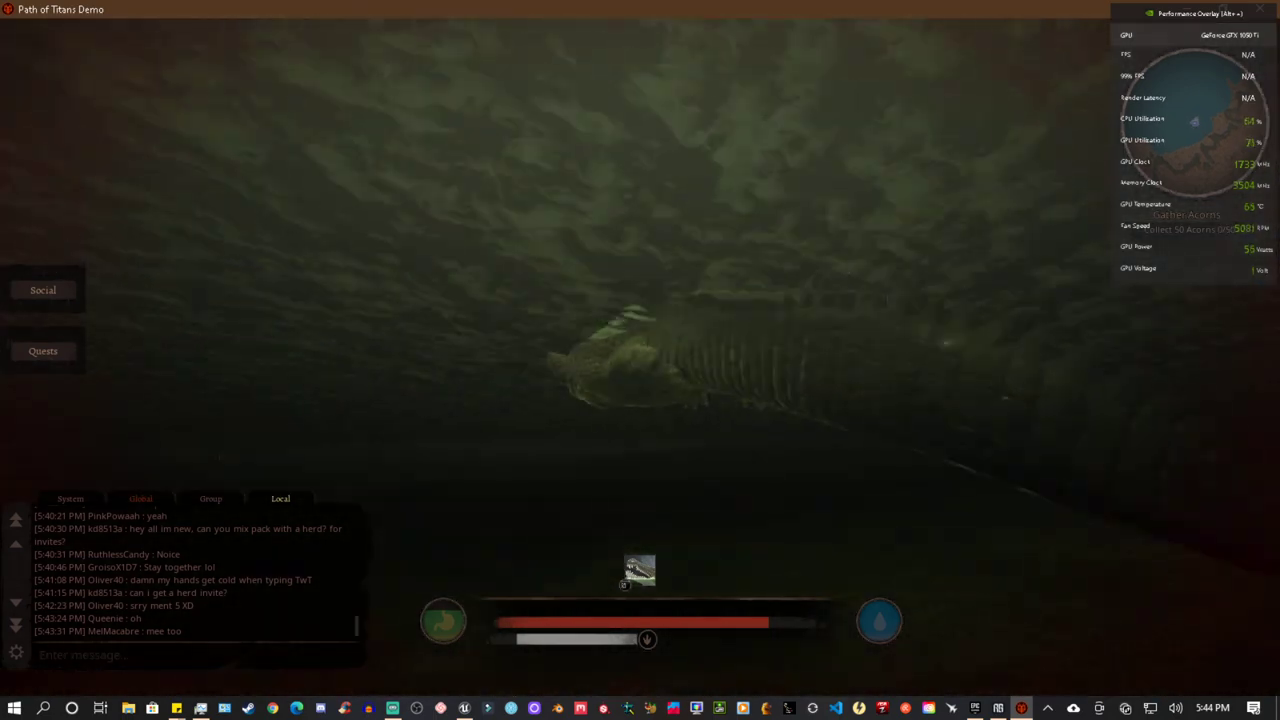
key(space)
key(c)
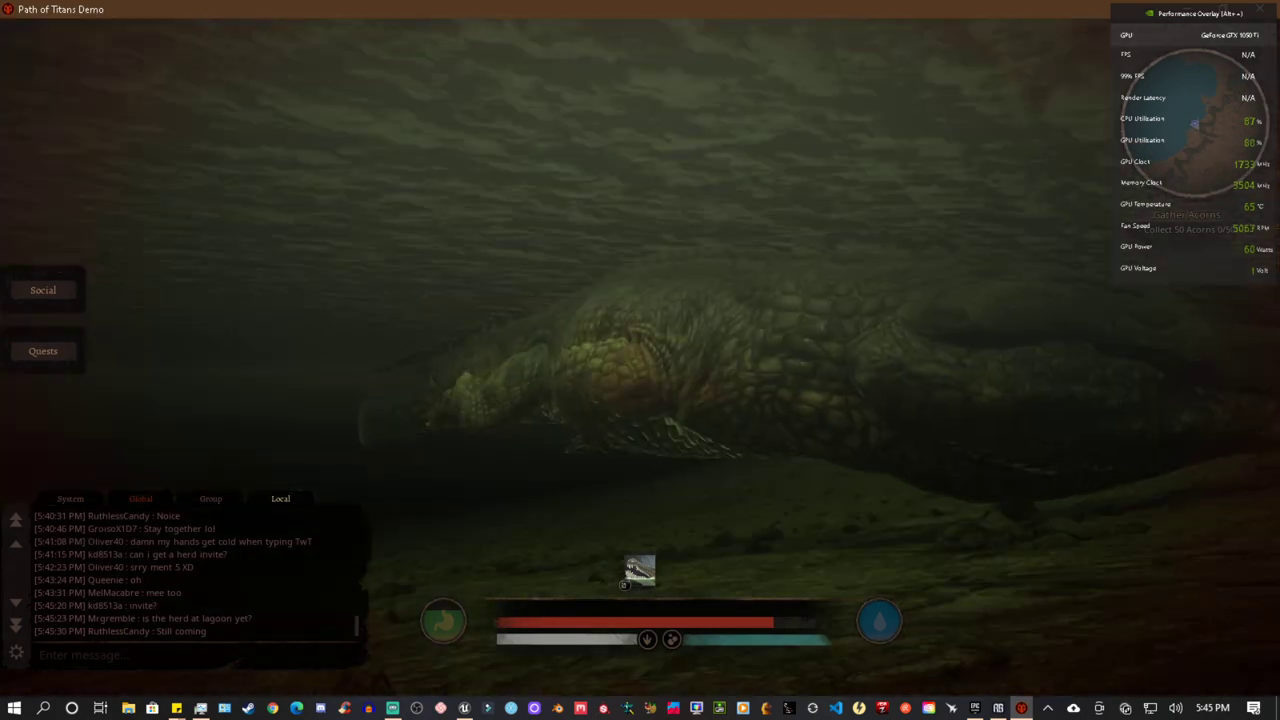
key(space)
key(c)
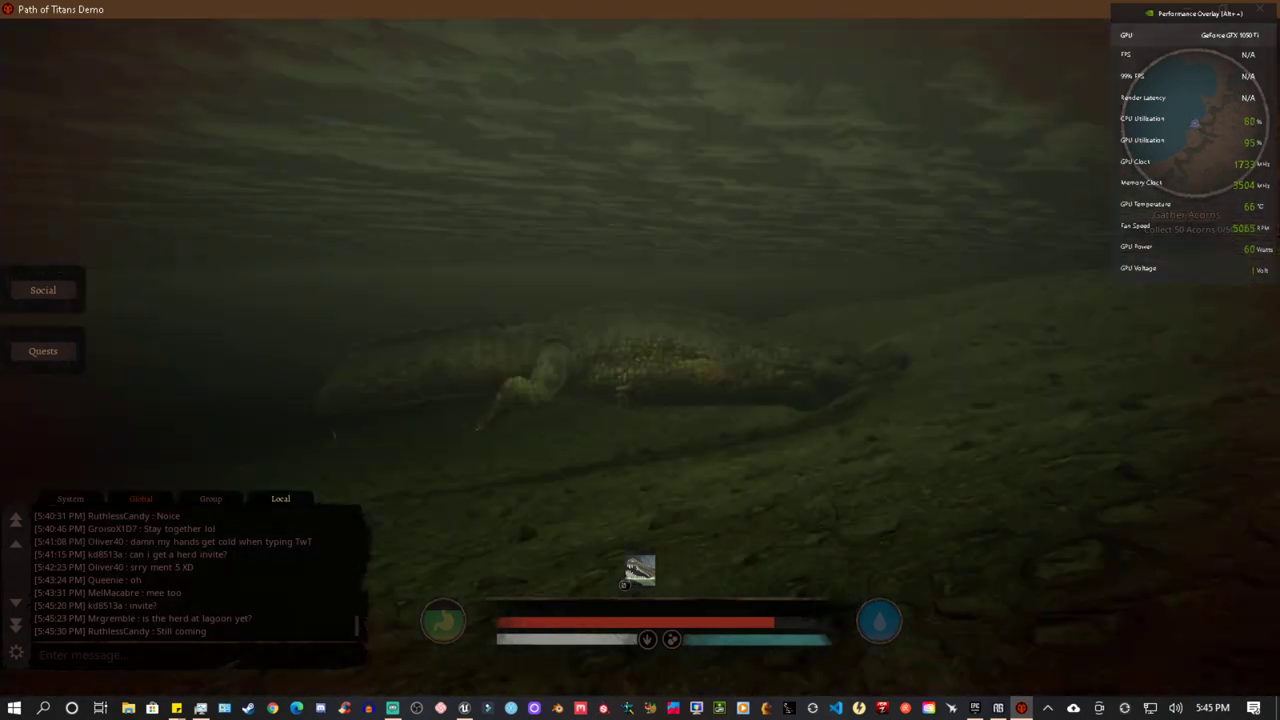
key(space)
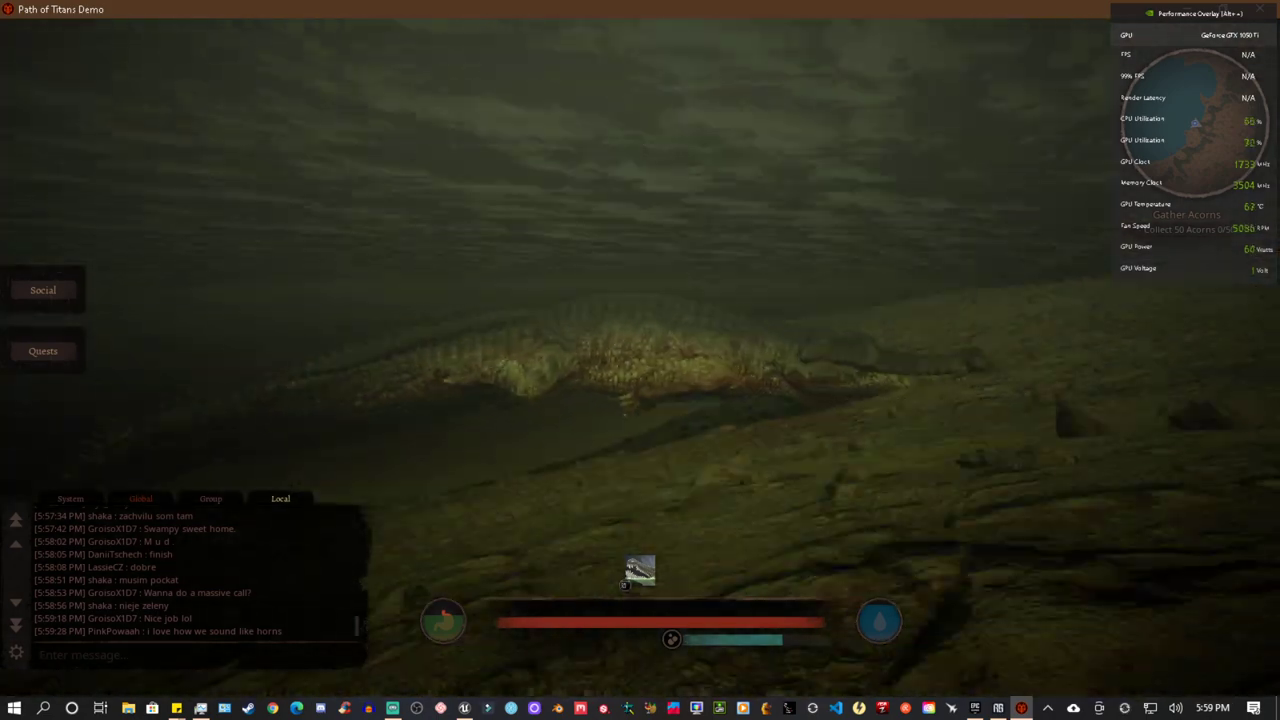
Step: Surface, dive toward the riverbed, then rise back to the surface
key(space)
key(c)
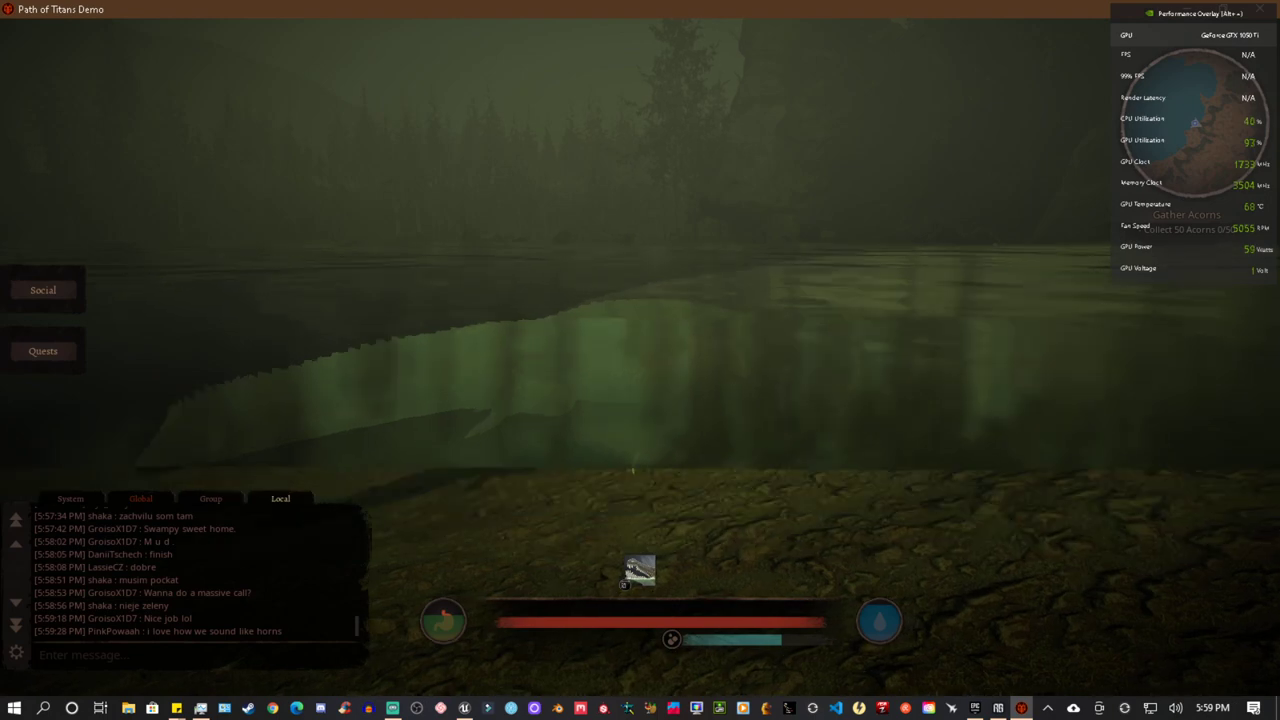
key(c)
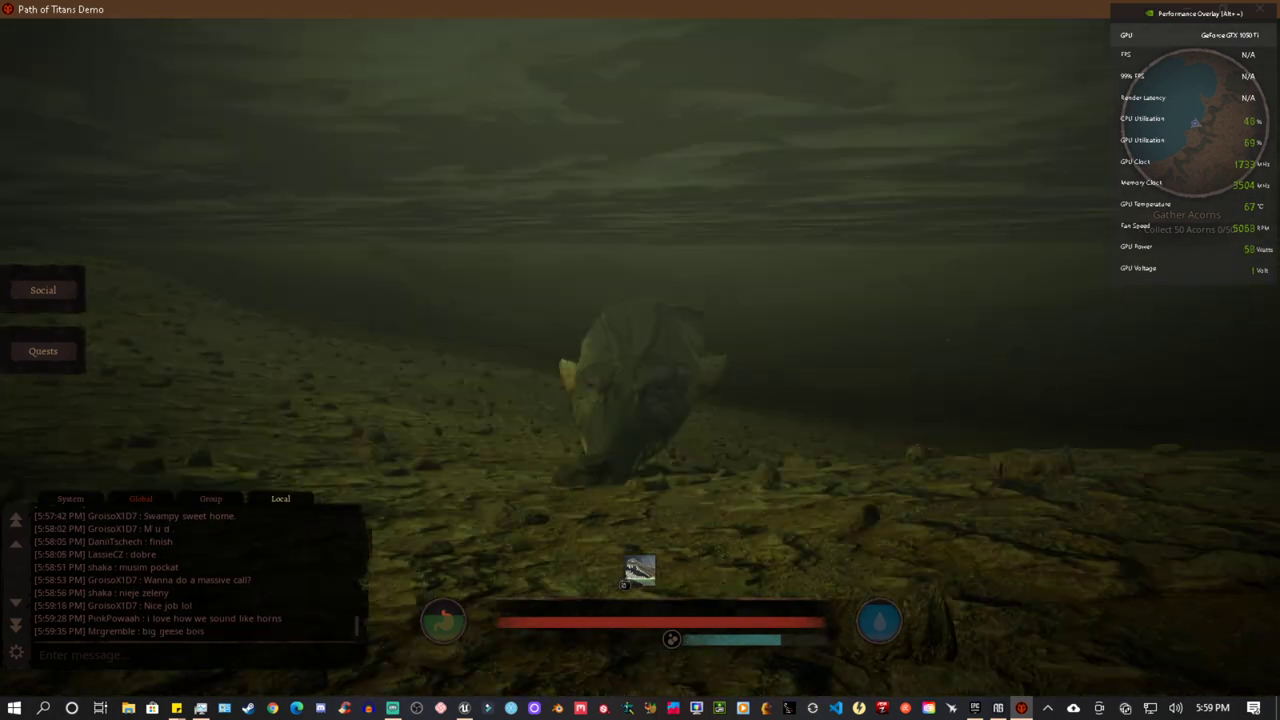
key(space)
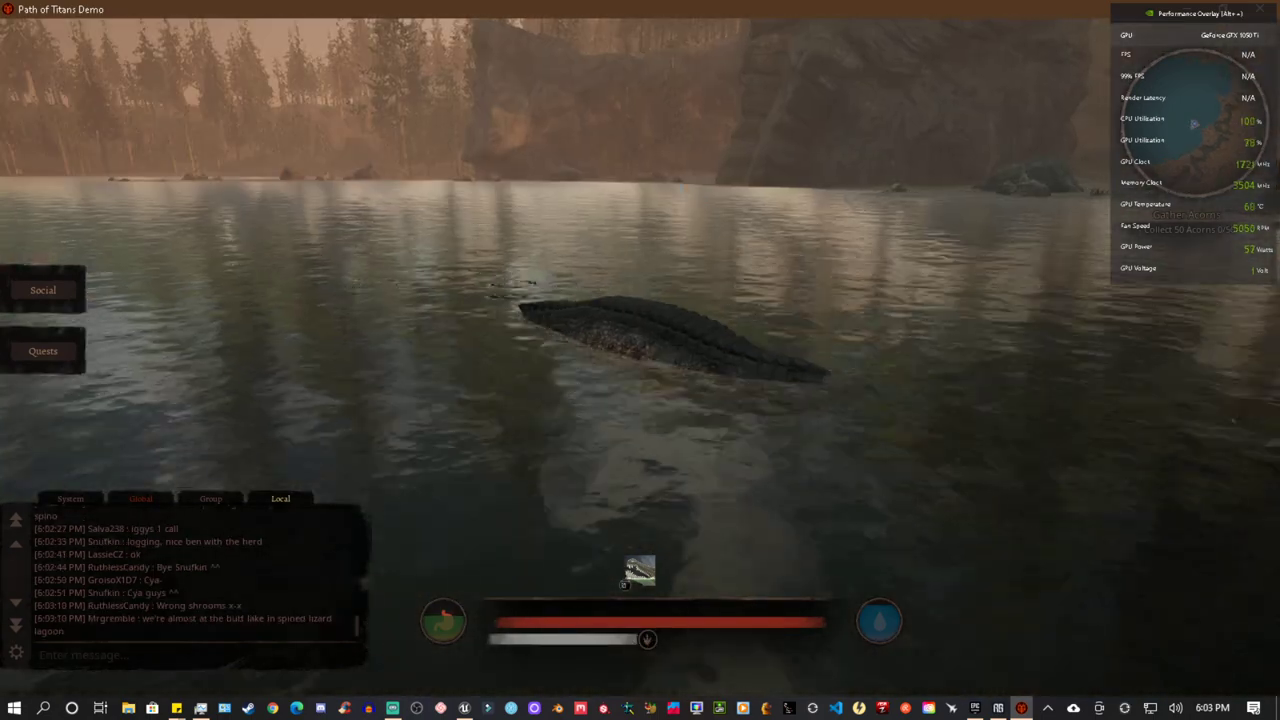
Step: Steer into Corpse Cove and swim up onto the rocky shore beside another crocodile
key(d)
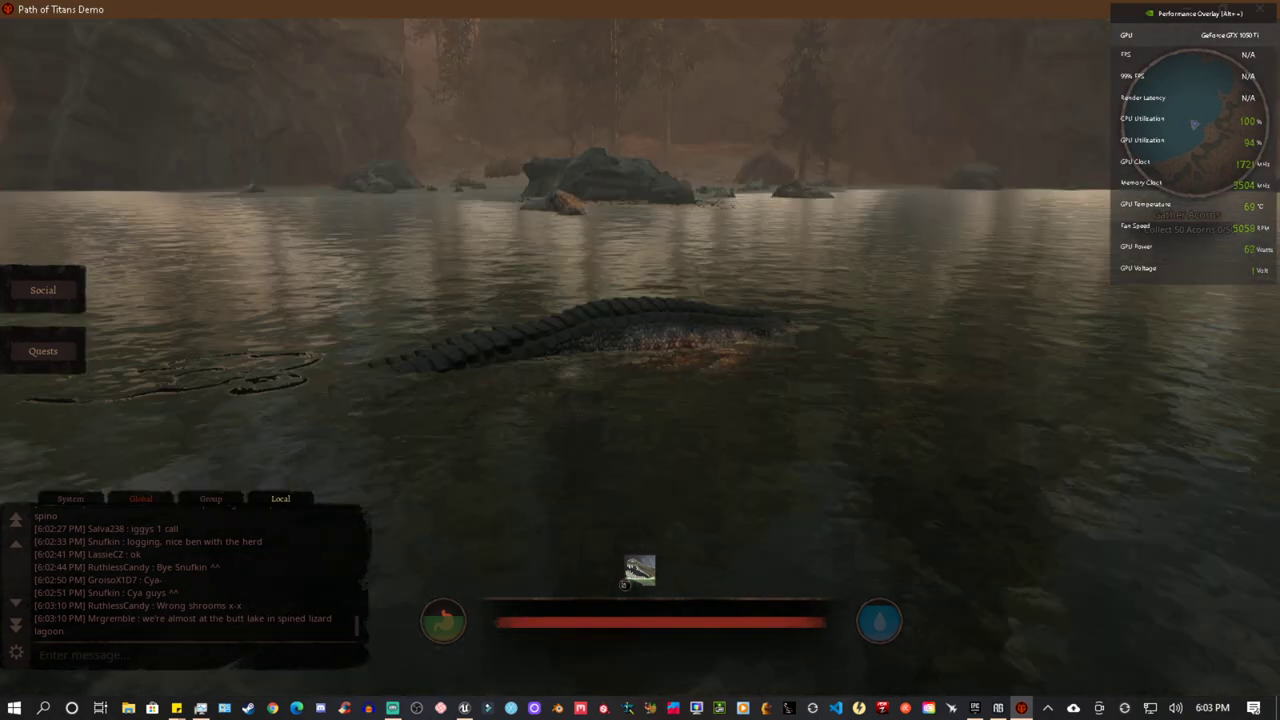
key(a)
key(shift)
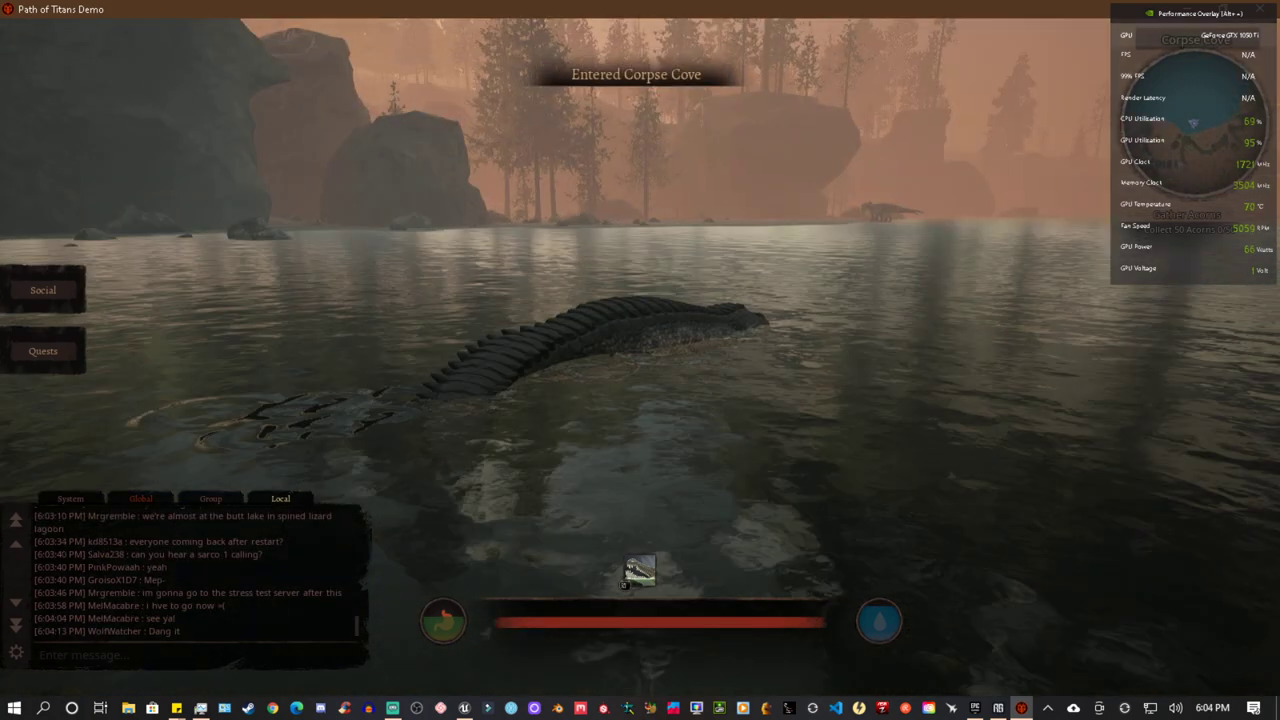
key(w)
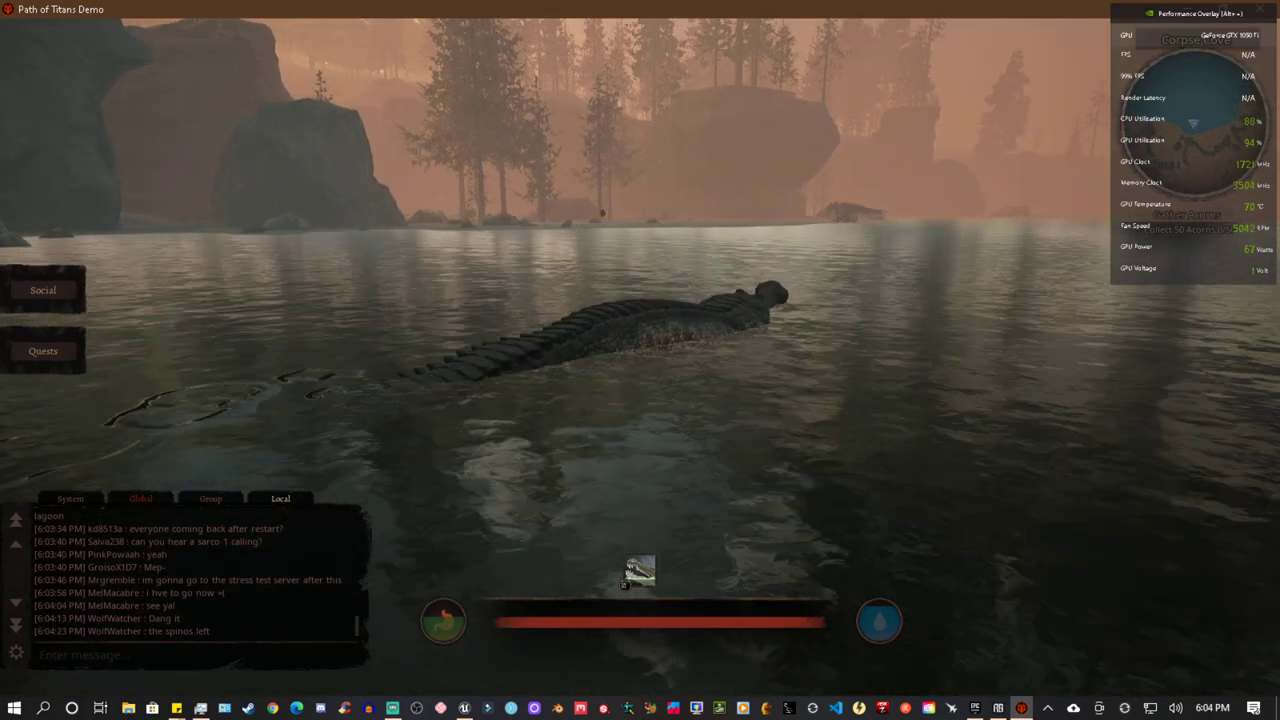
key(d)
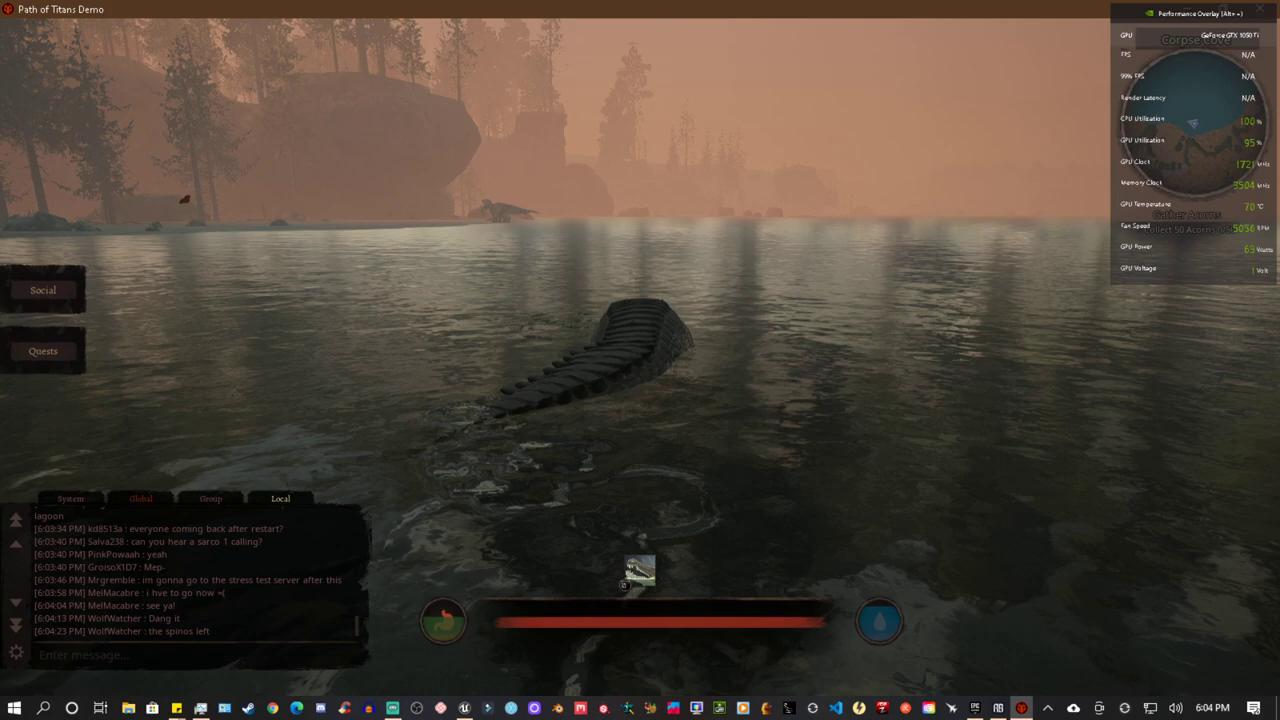
key(d)
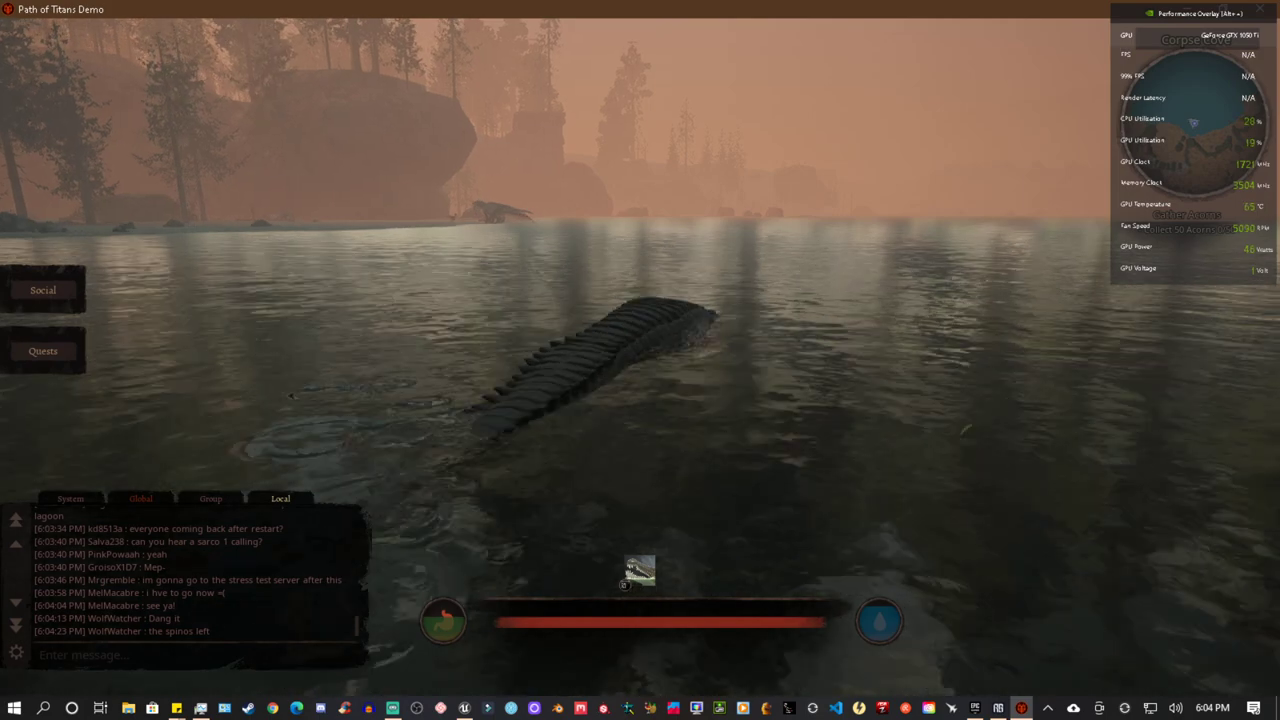
key(w)
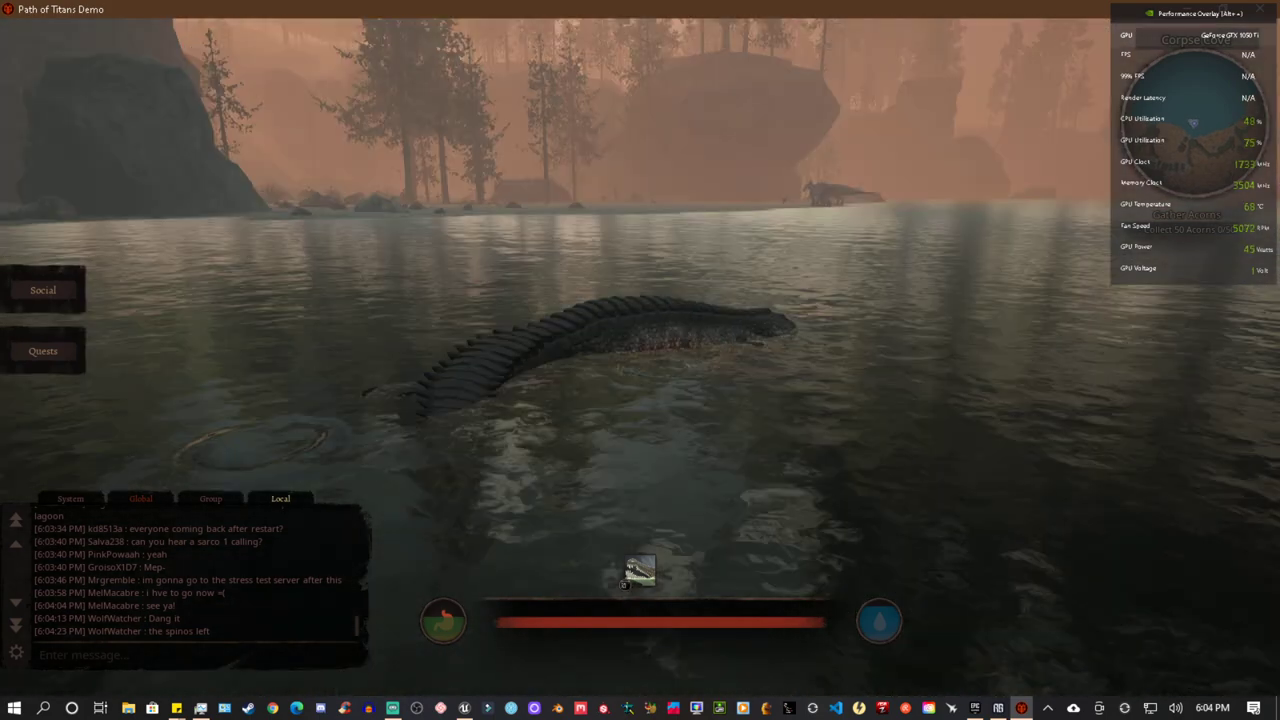
Step: Shift position on the Corpse Cove shore, look back at the water, and head back in
key(a)
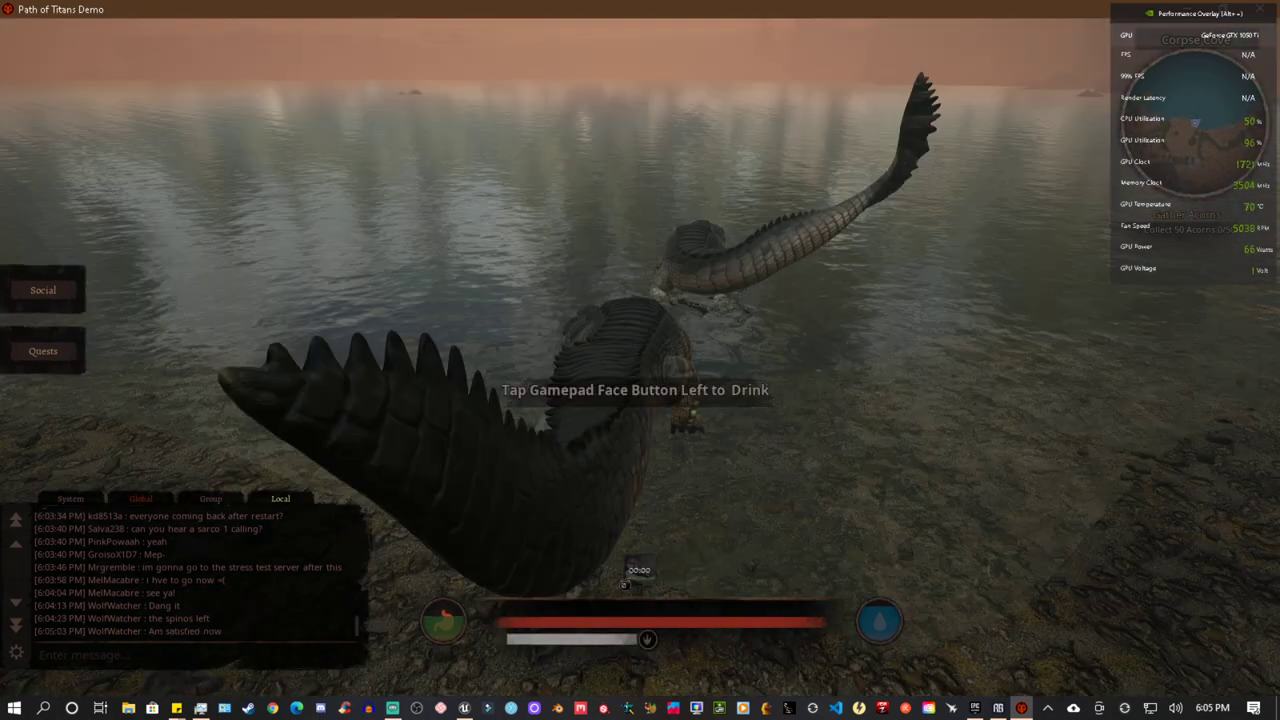
key(a)
key(w)
text(ggs)
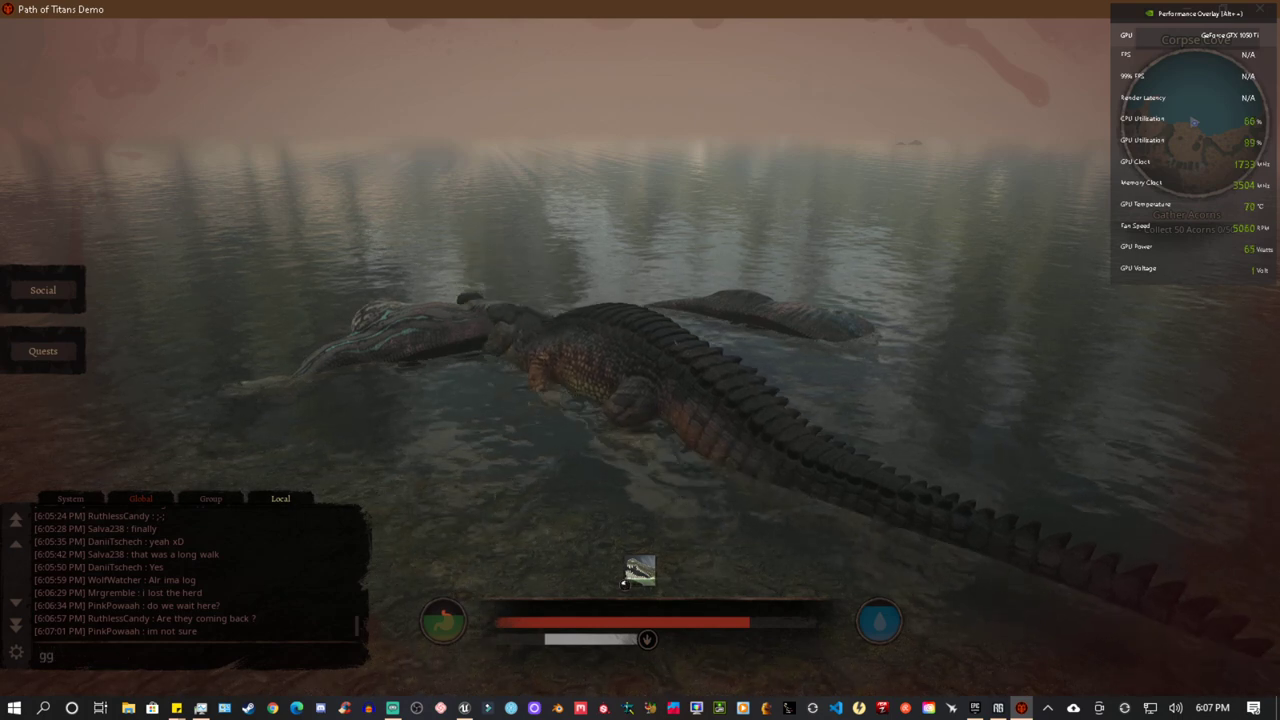
Step: Send 'ggs' in chat and feed on the dinosaur carcass
key(Return)
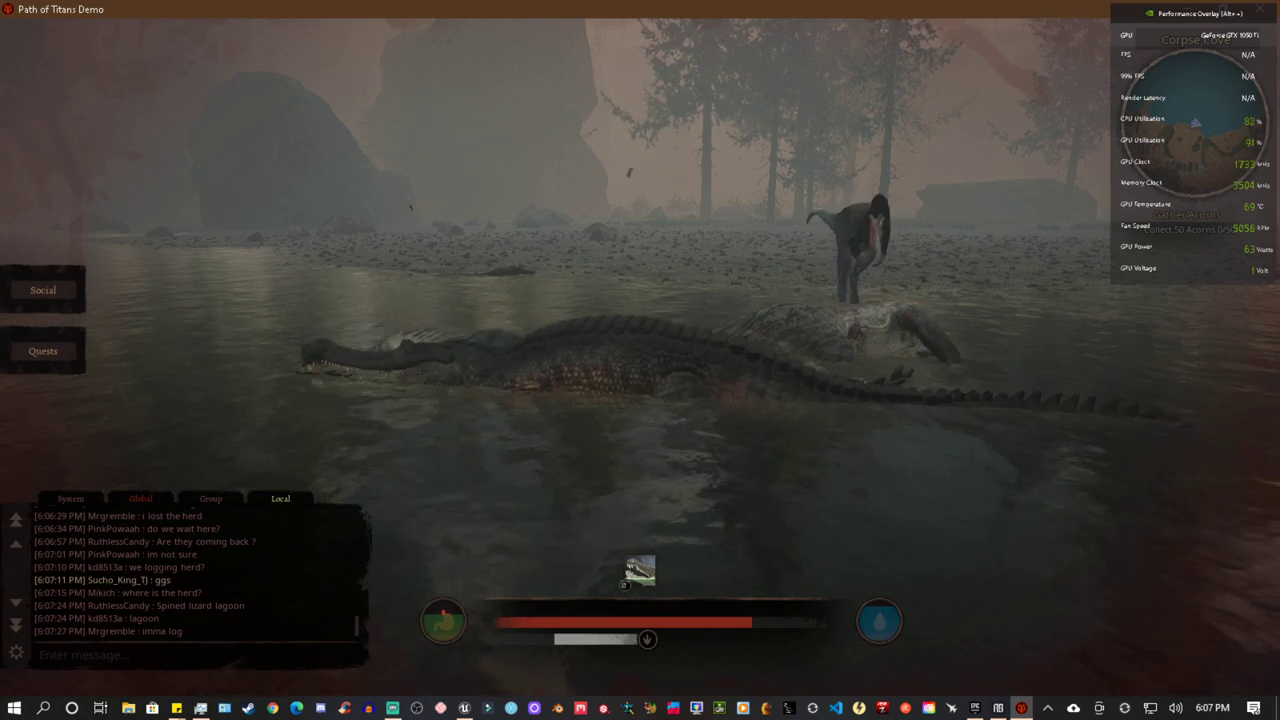
key(w)
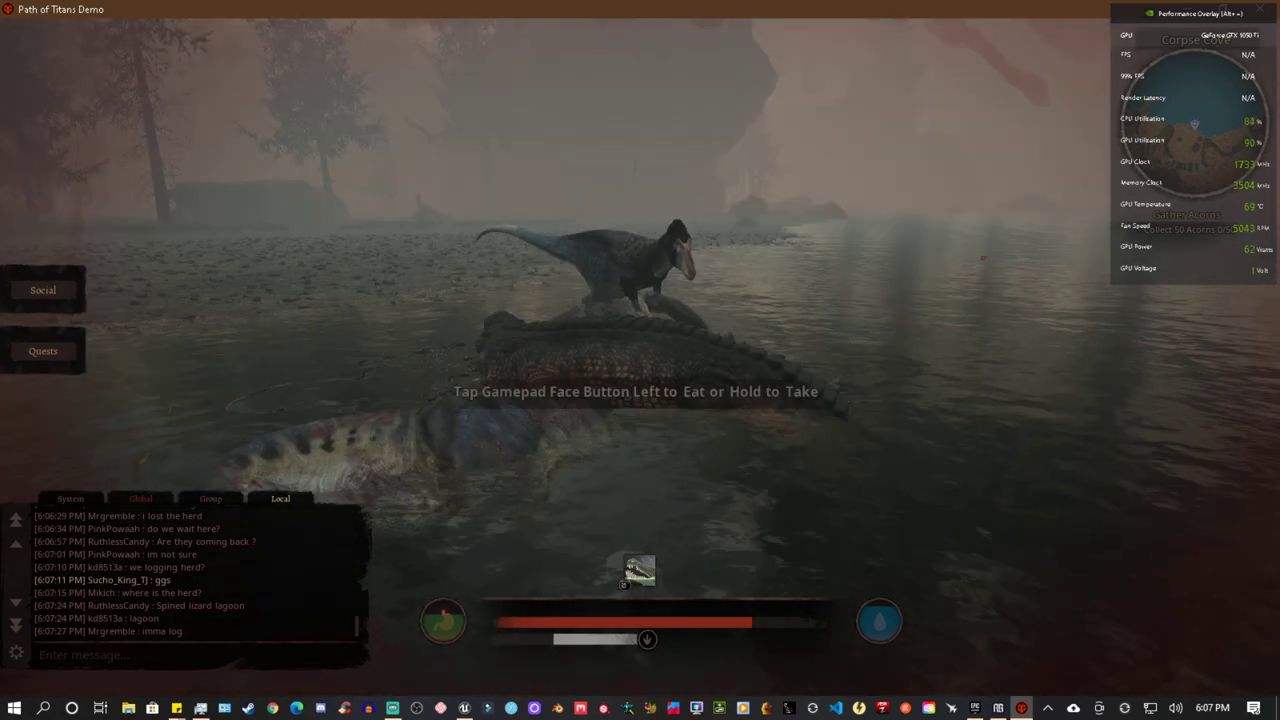
key(w)
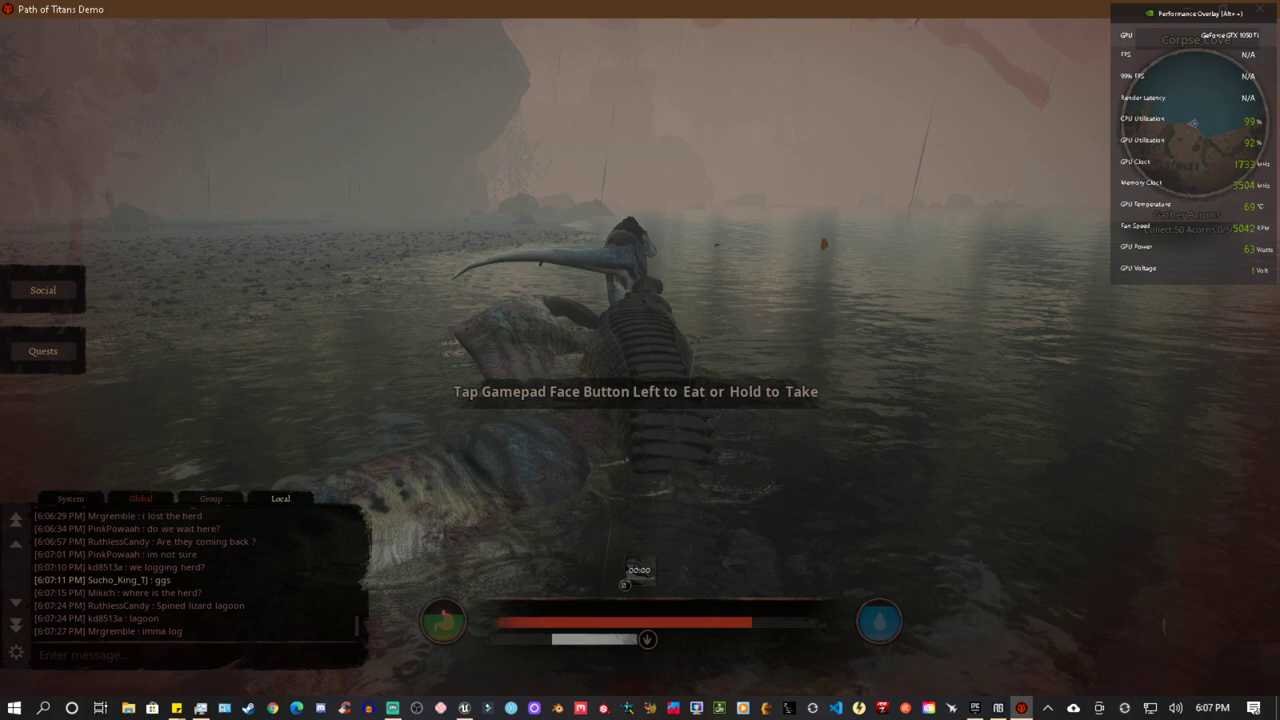
key(w)
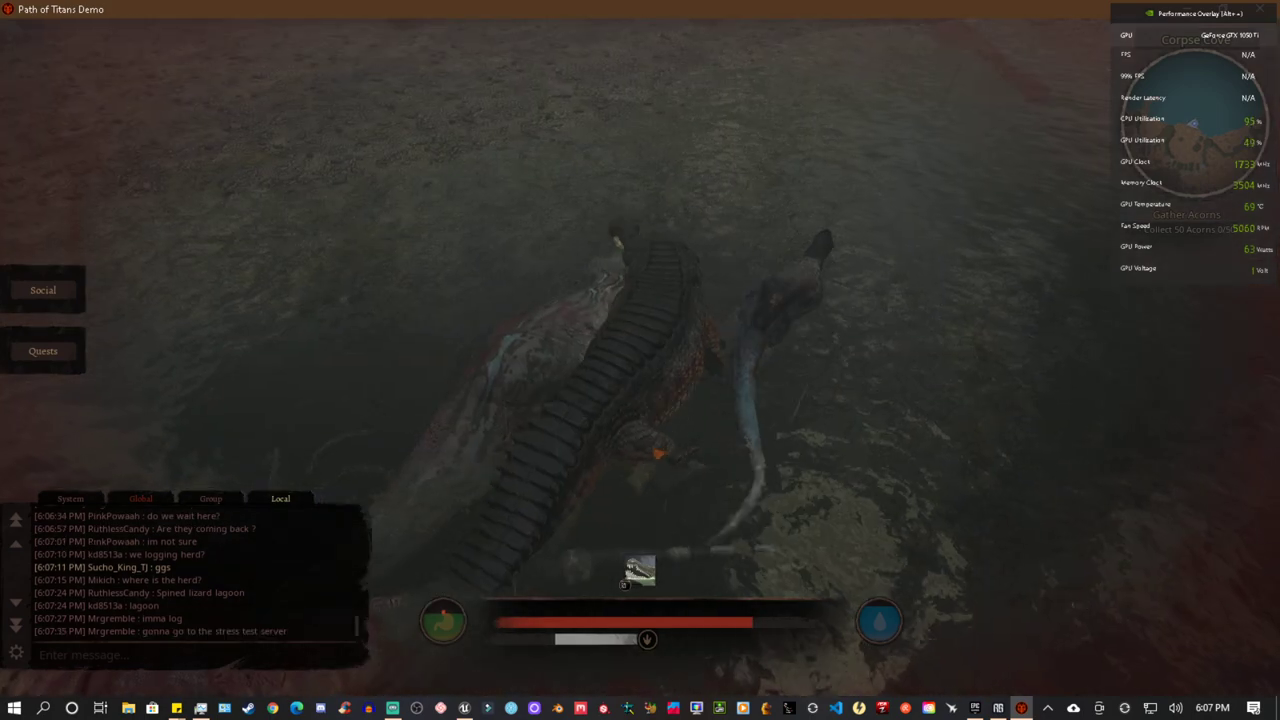
key(w)
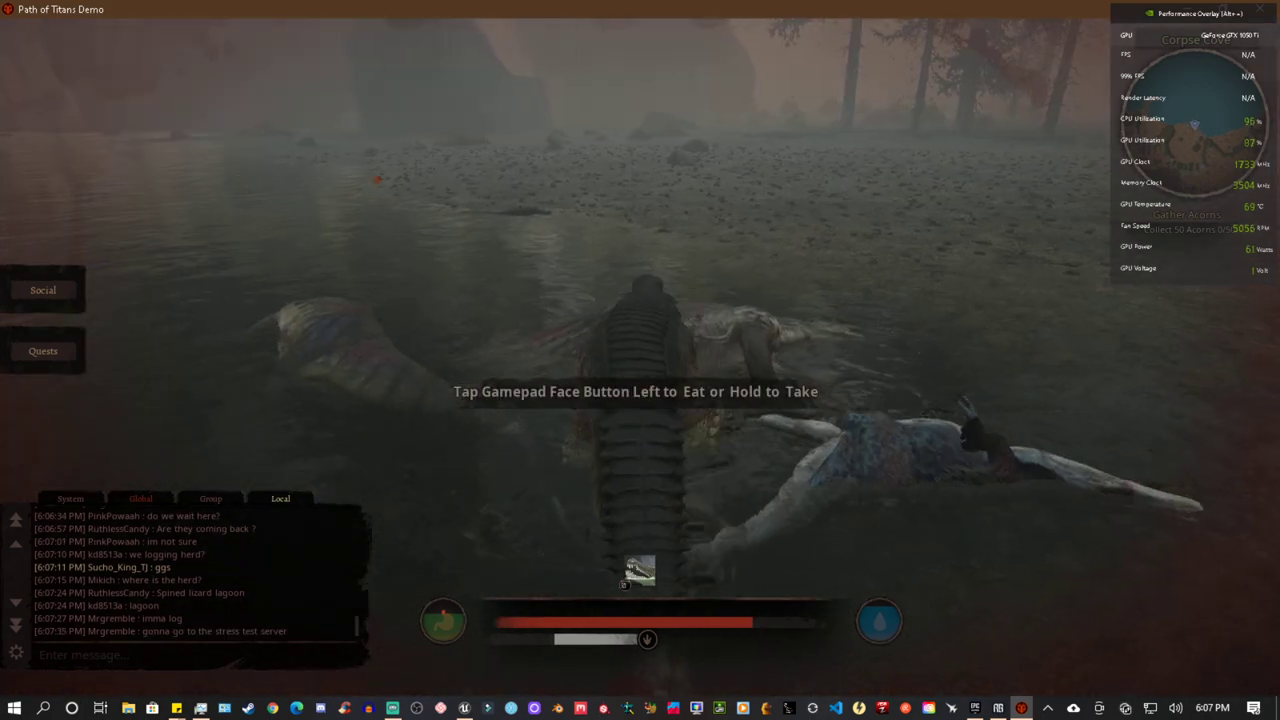
Step: Turn away from the carcass, dive underwater, and swim out of Corpse Cove
key(a)
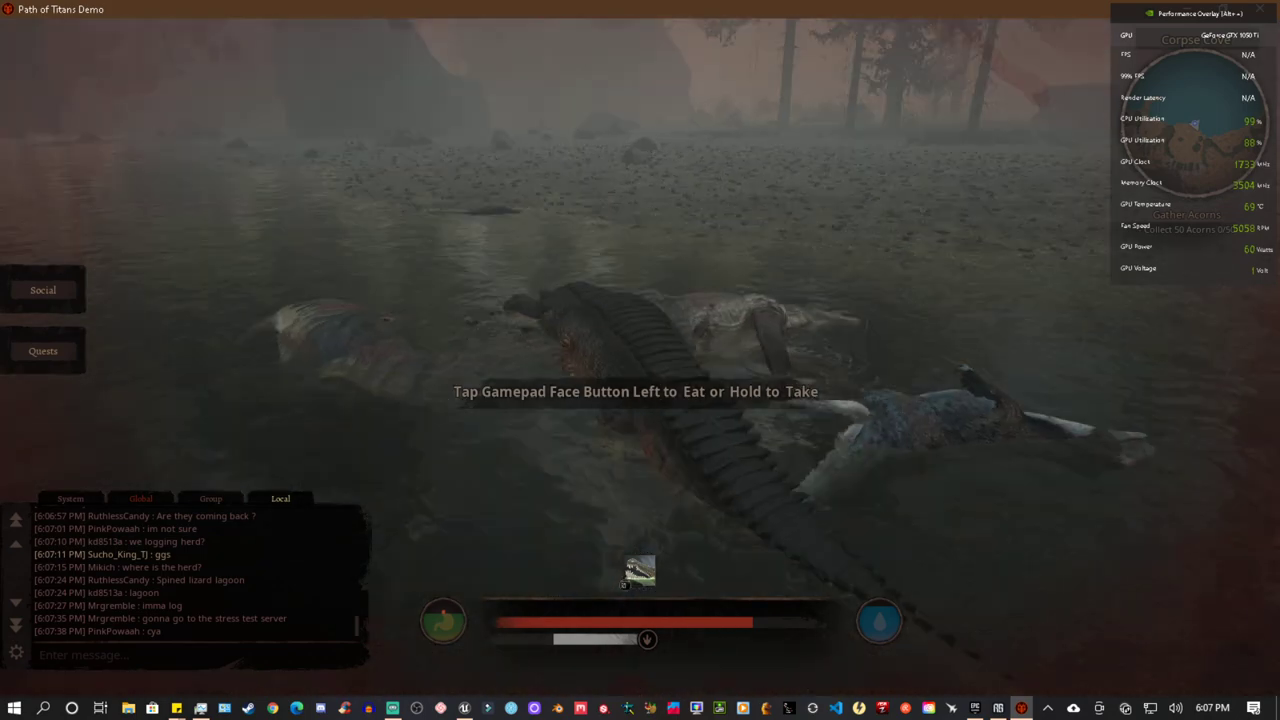
key(a)
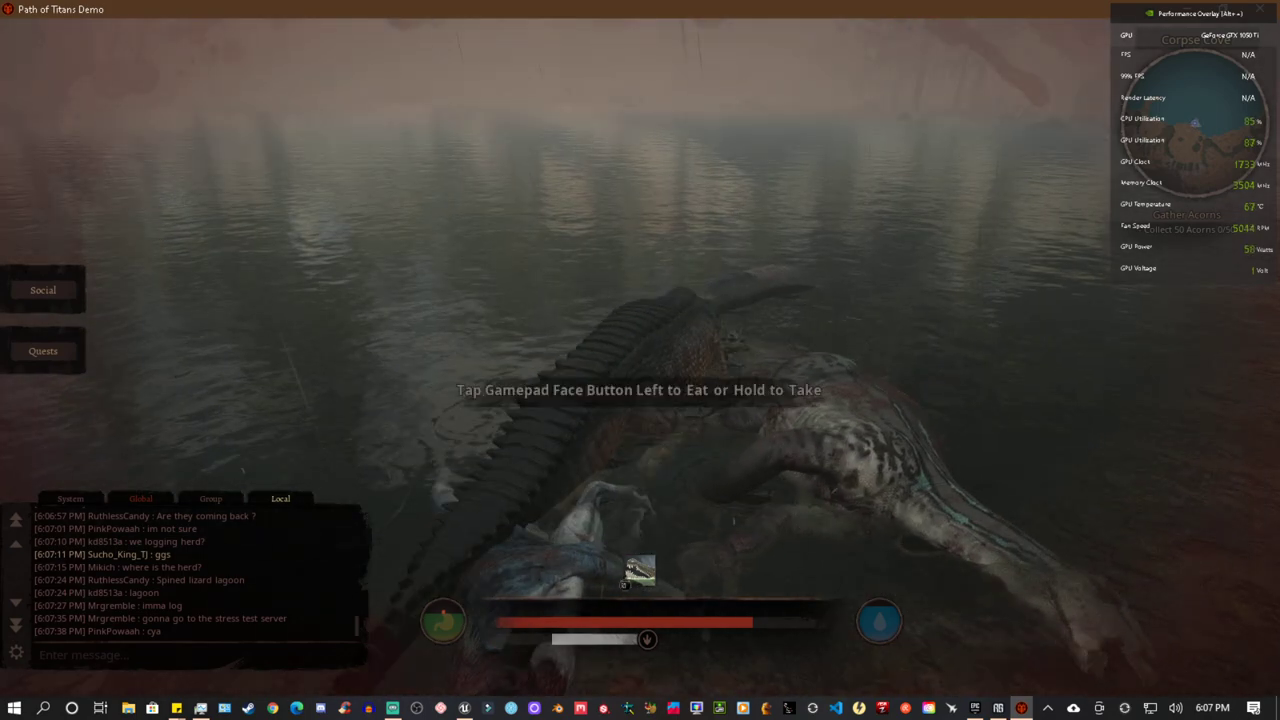
key(a)
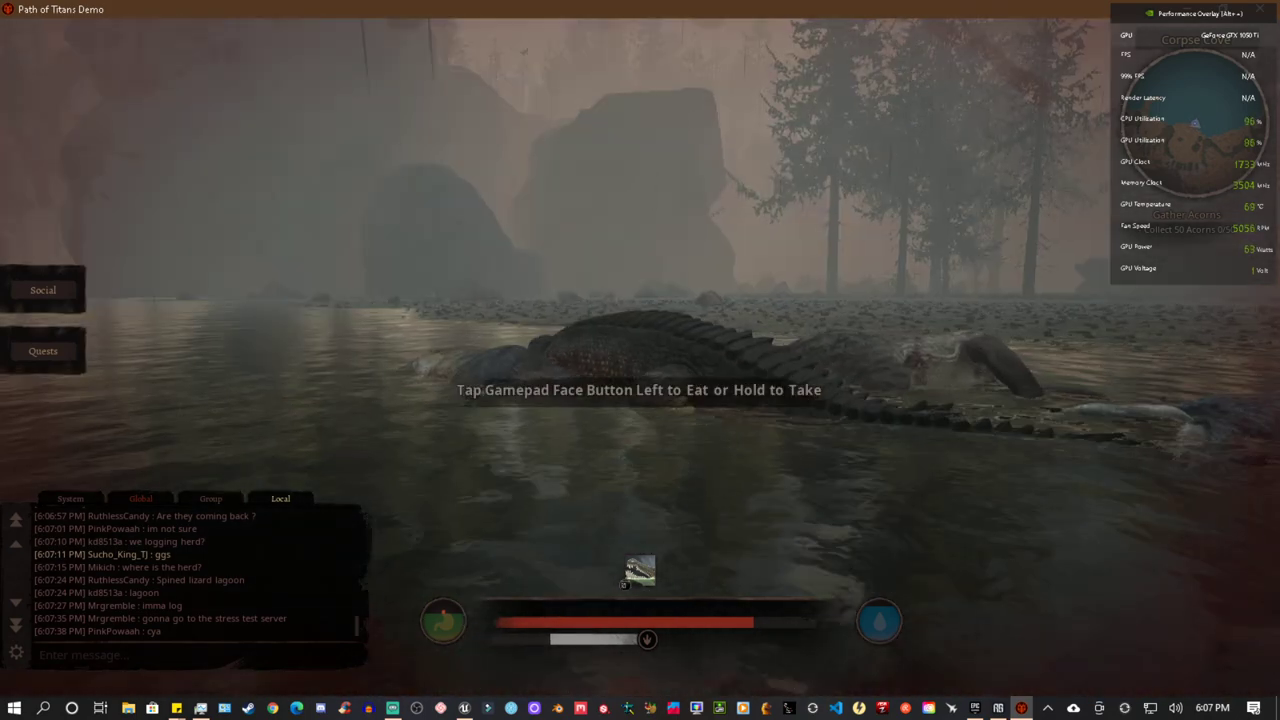
key(a)
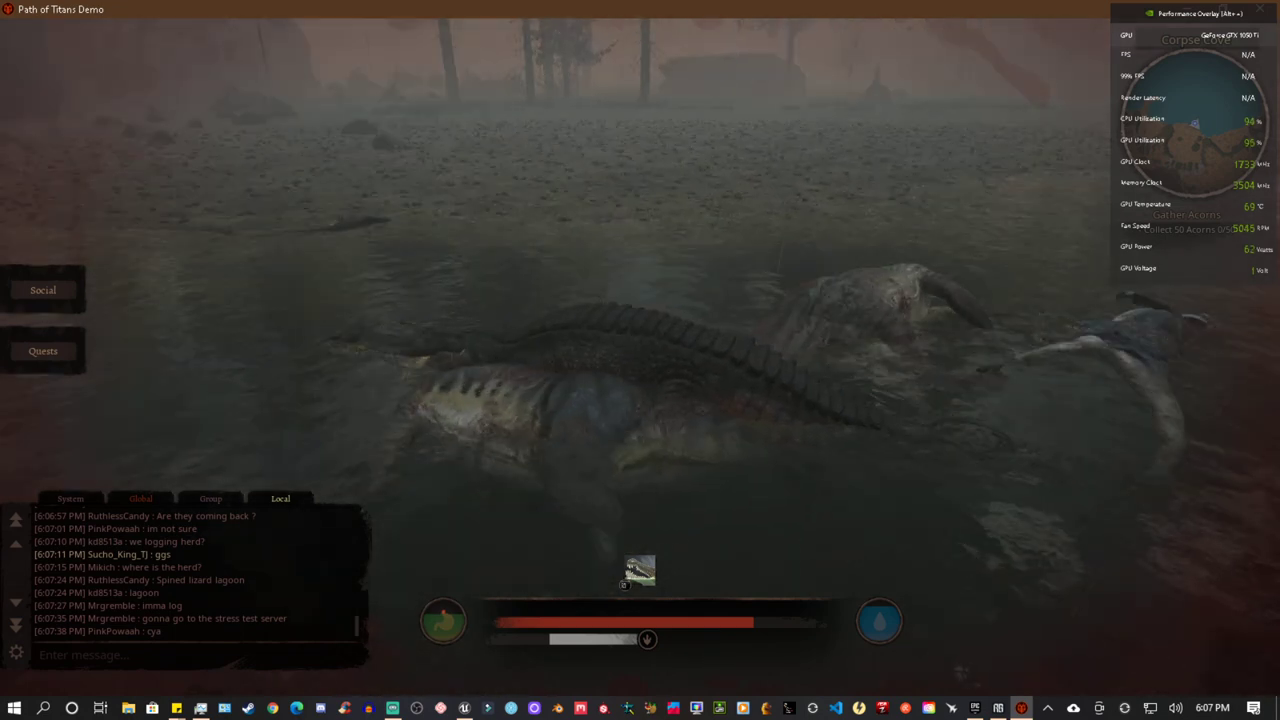
key(w)
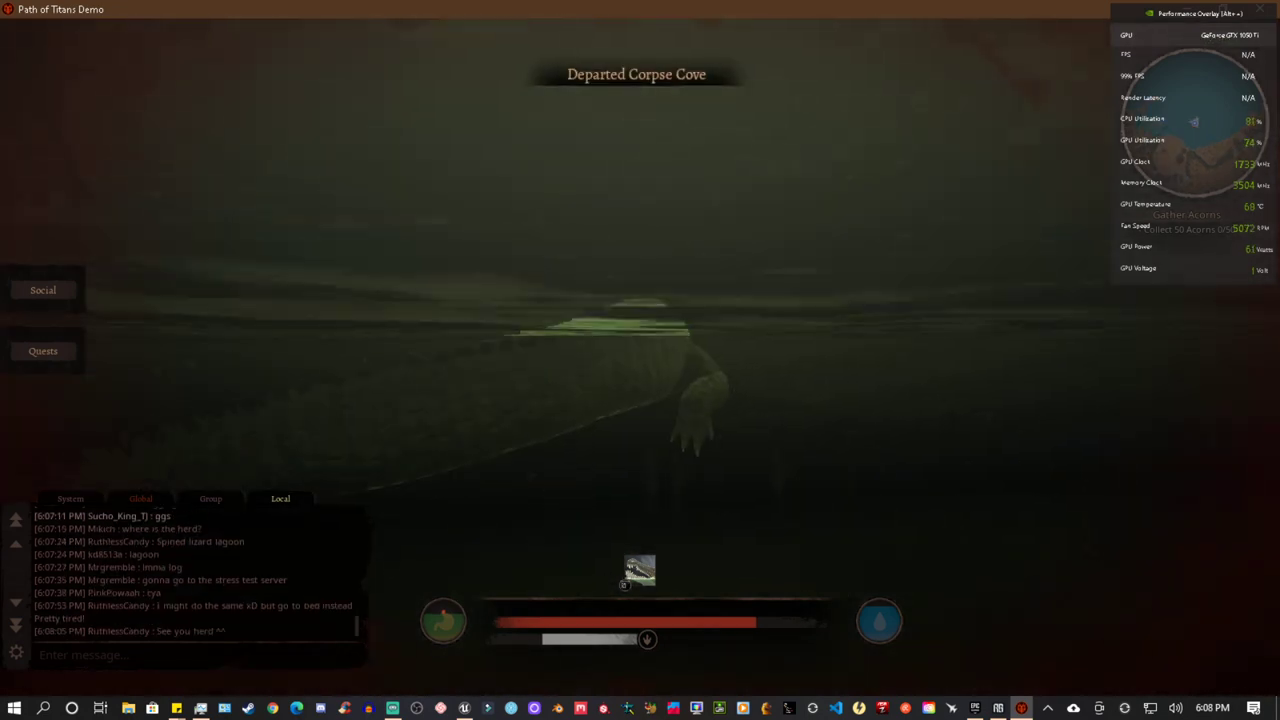
key(d)
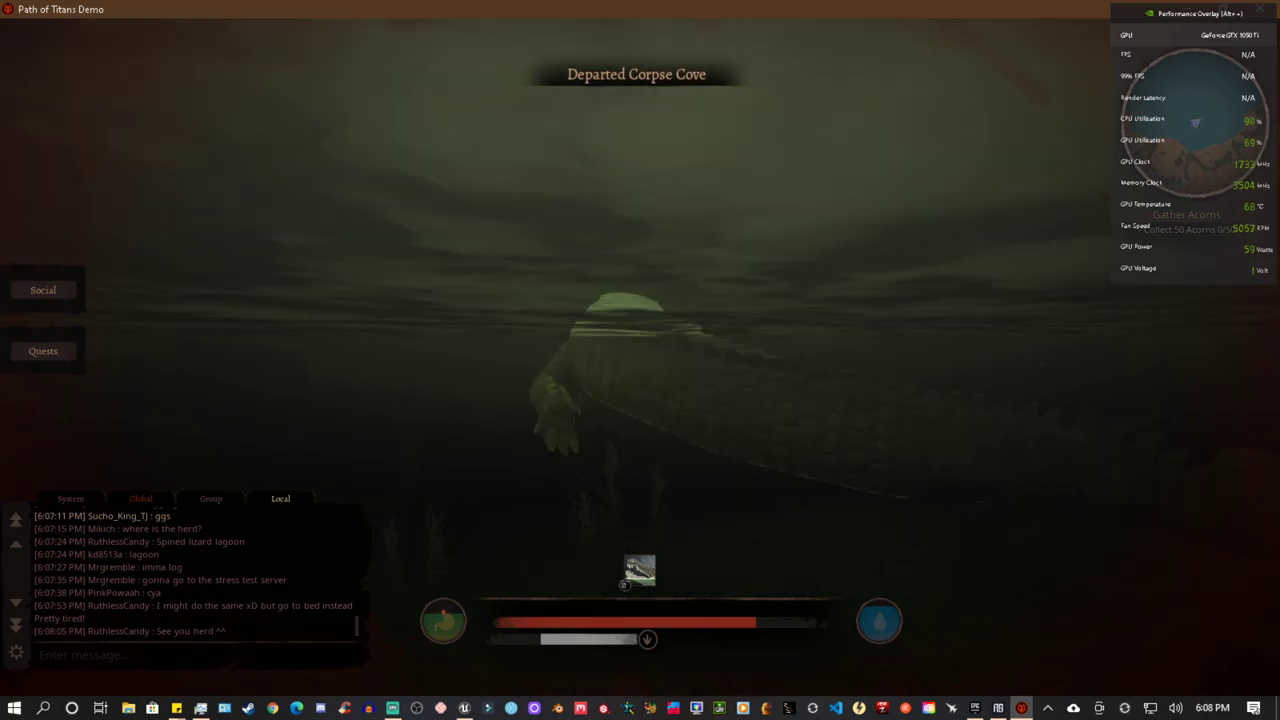